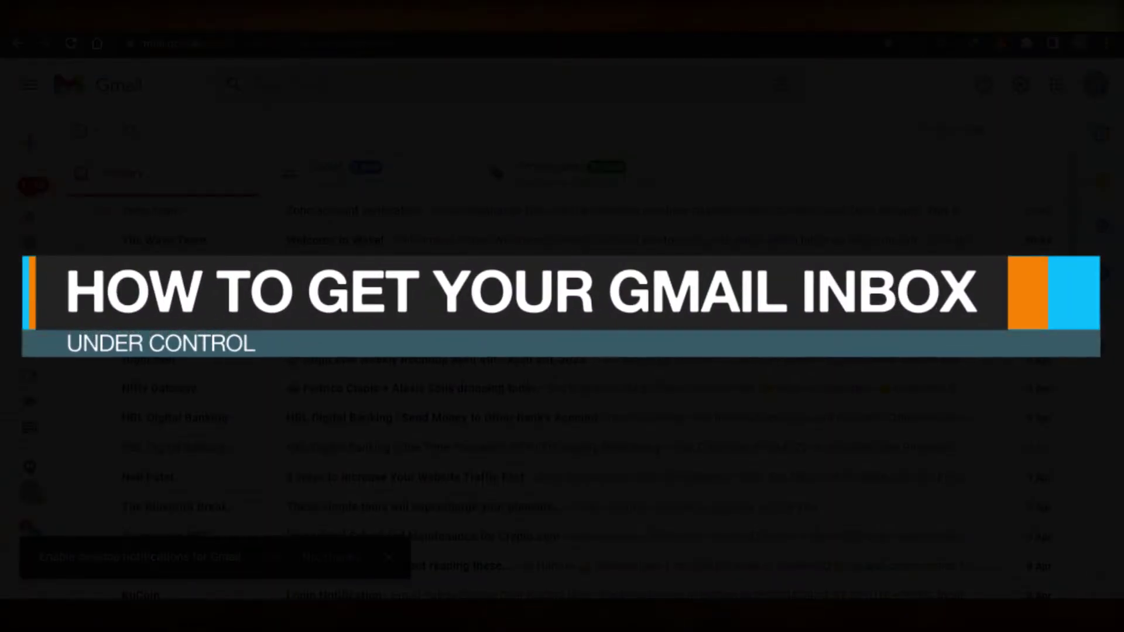
# Scroll up and down through the Gmail inbox list.
pyautogui.scroll(-5, 1074, 258)
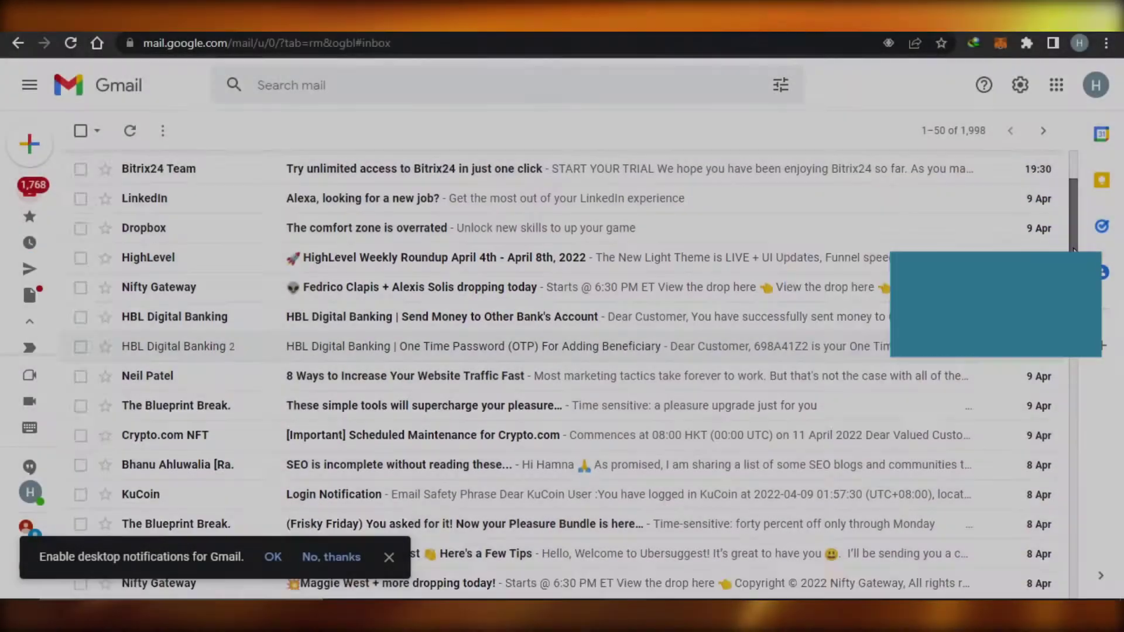
pyautogui.scroll(2, 1075, 257)
pyautogui.scroll(3, 1075, 257)
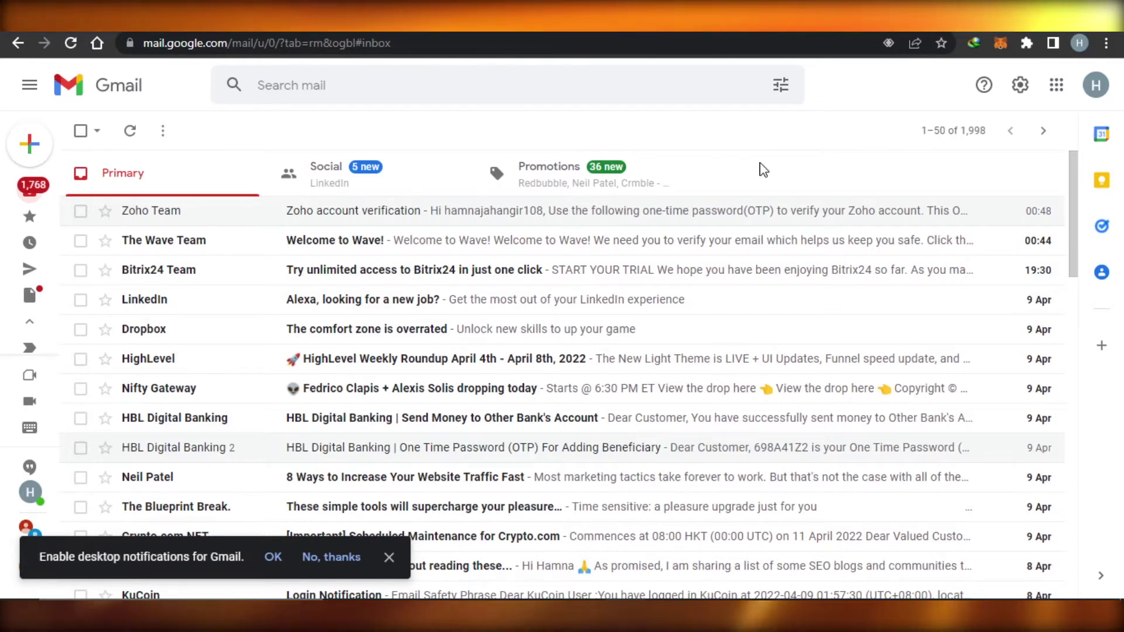
pyautogui.scroll(-6, 1072, 192)
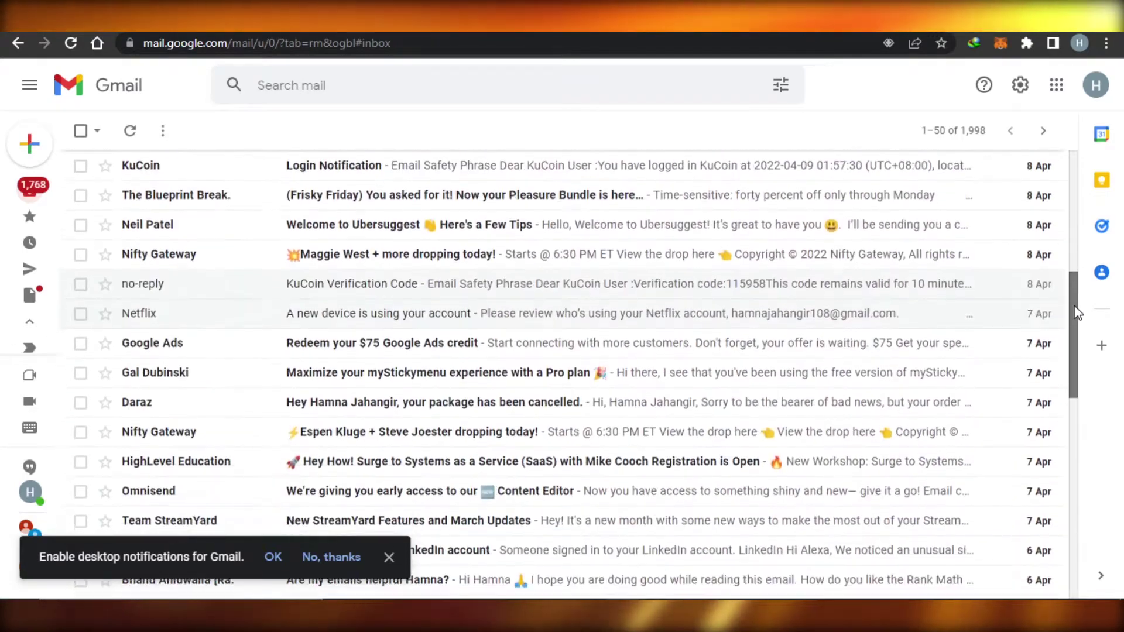
pyautogui.scroll(6, 1071, 192)
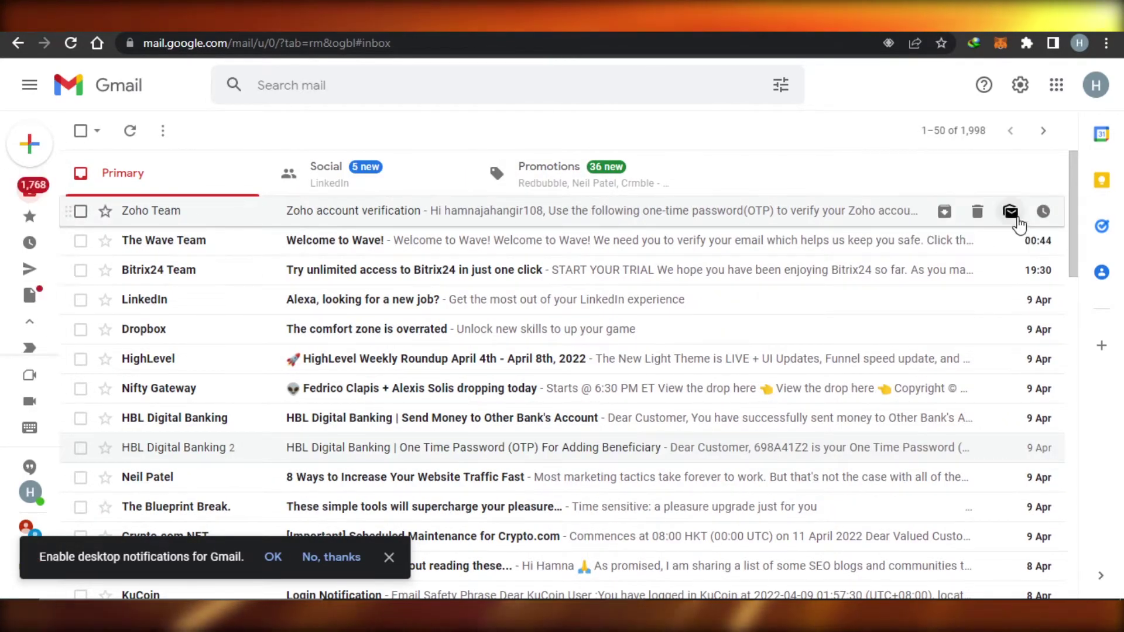
pyautogui.scroll(-10, 1067, 298)
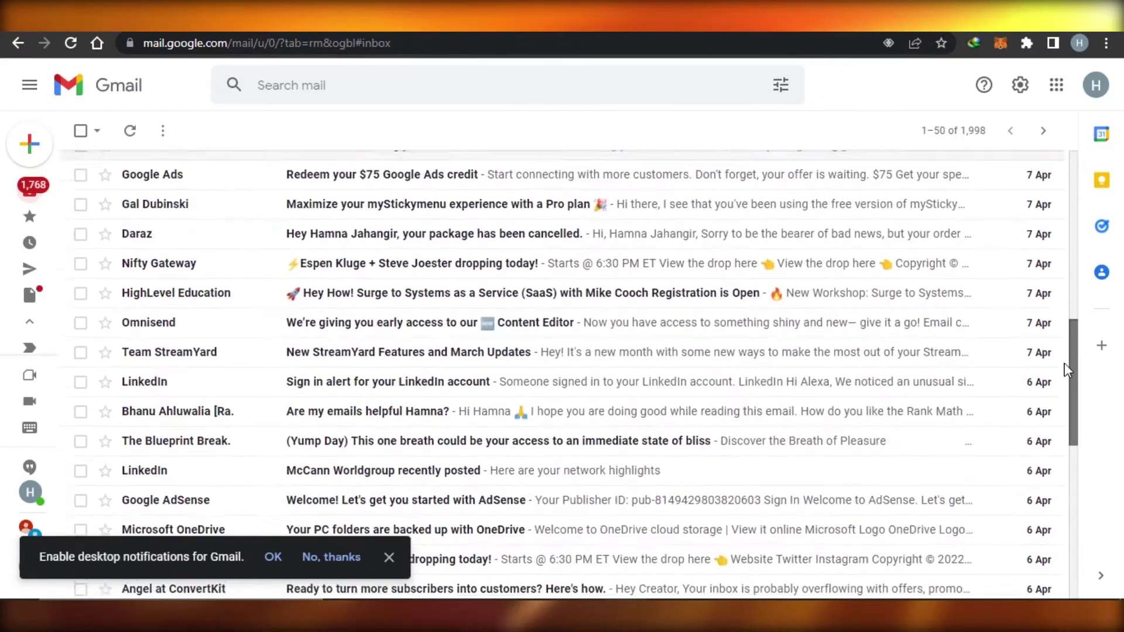
pyautogui.scroll(10, 1065, 363)
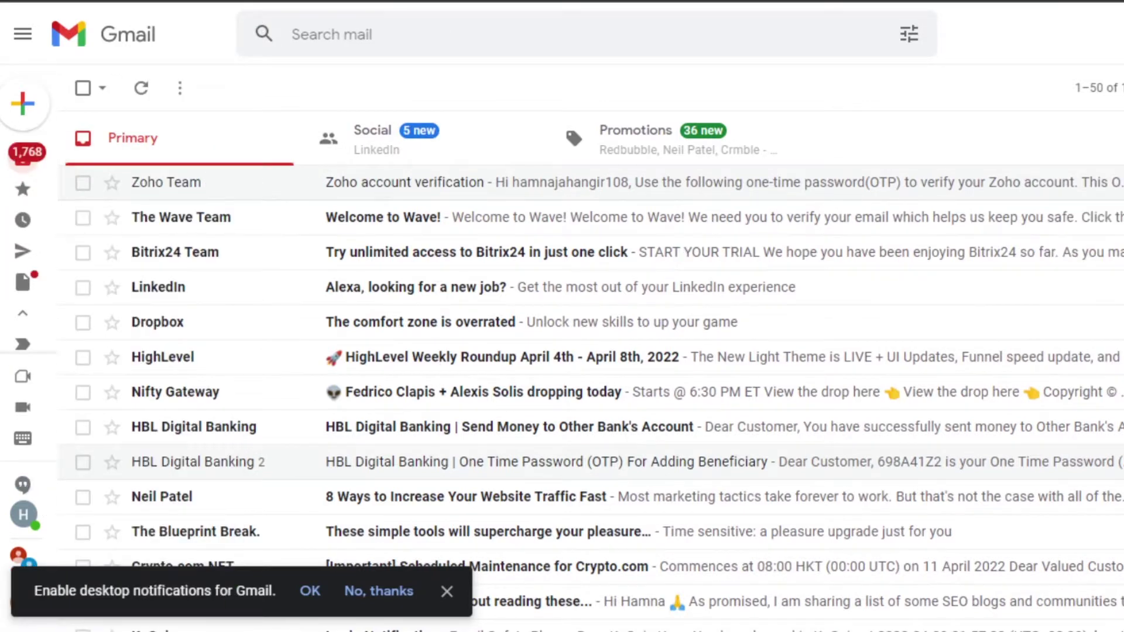
pyautogui.scroll(-13, 586, 369)
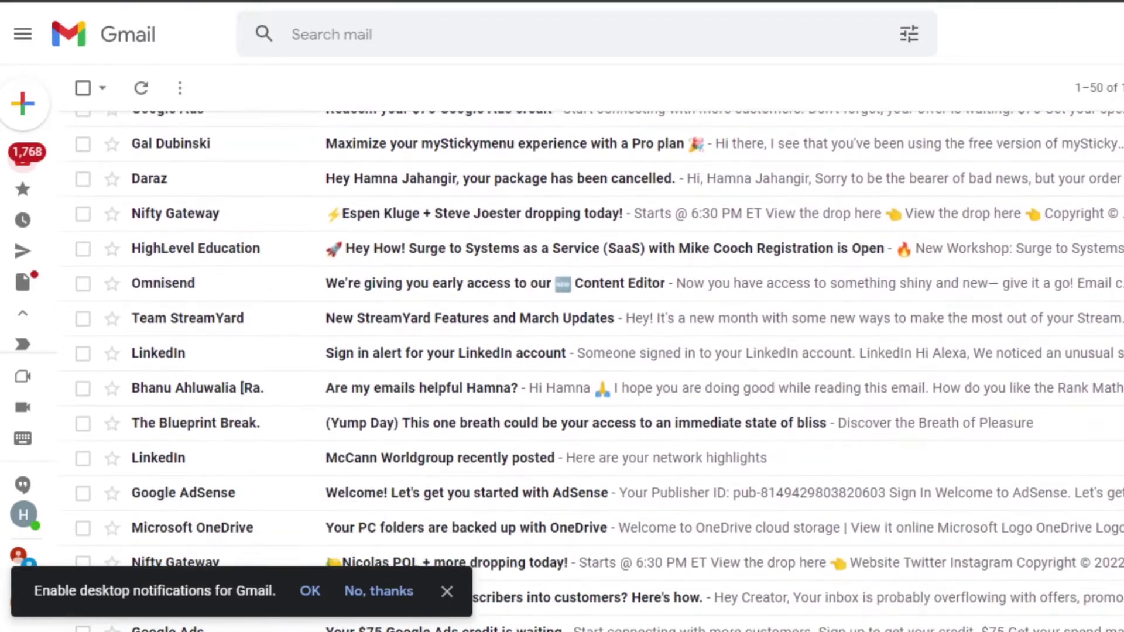
pyautogui.scroll(-8, 585, 369)
pyautogui.scroll(15, 585, 369)
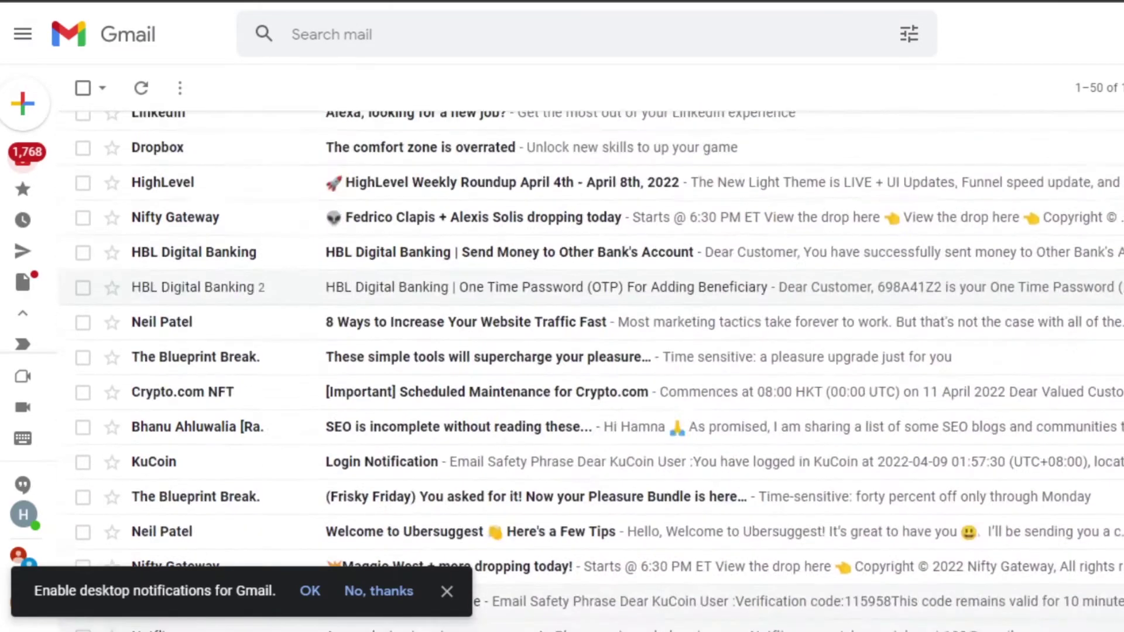
pyautogui.scroll(4, 586, 369)
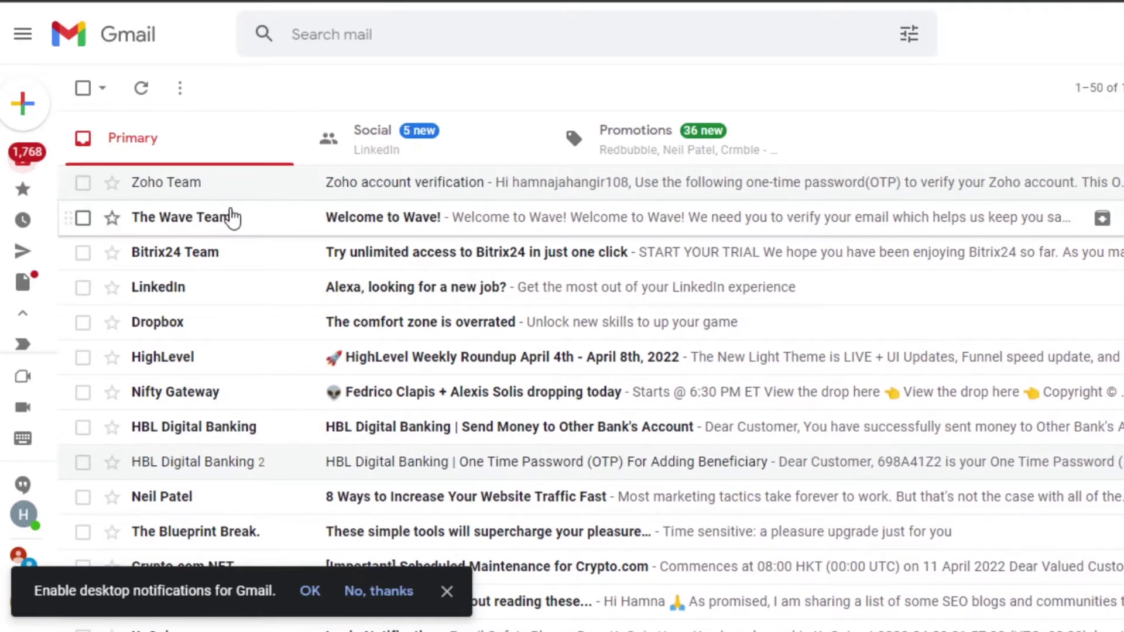
# Expand the left sidebar and scroll down to Manage labels and Create new label.
pyautogui.moveTo(33, 246)
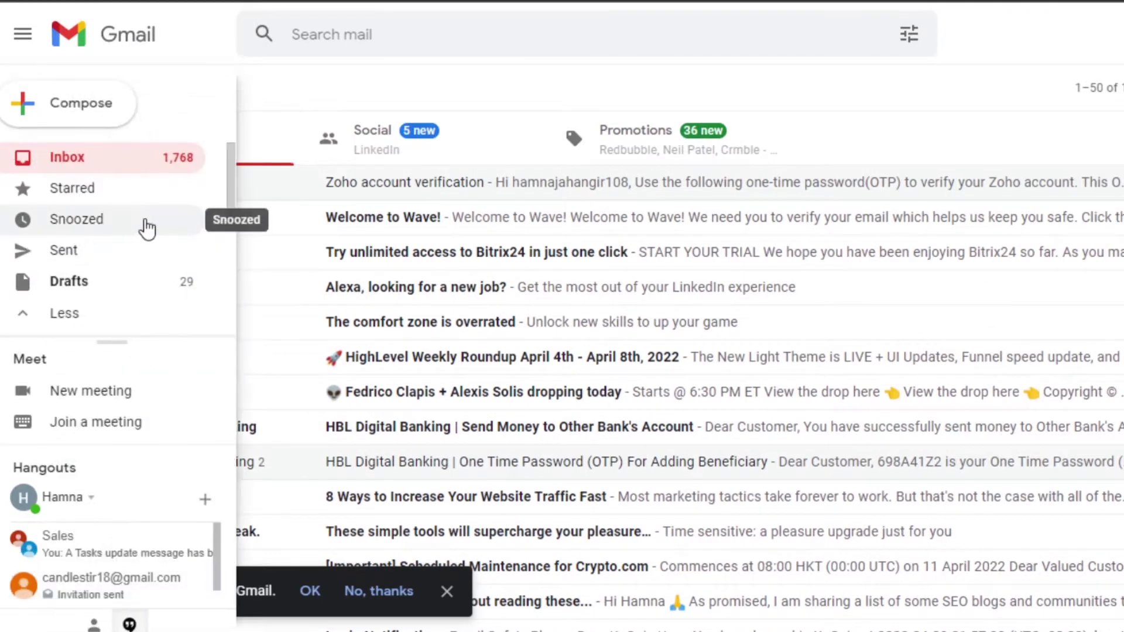
pyautogui.moveTo(233, 176)
pyautogui.mouseDown()
pyautogui.moveTo(238, 318)
pyautogui.moveTo(231, 176)
pyautogui.mouseUp()
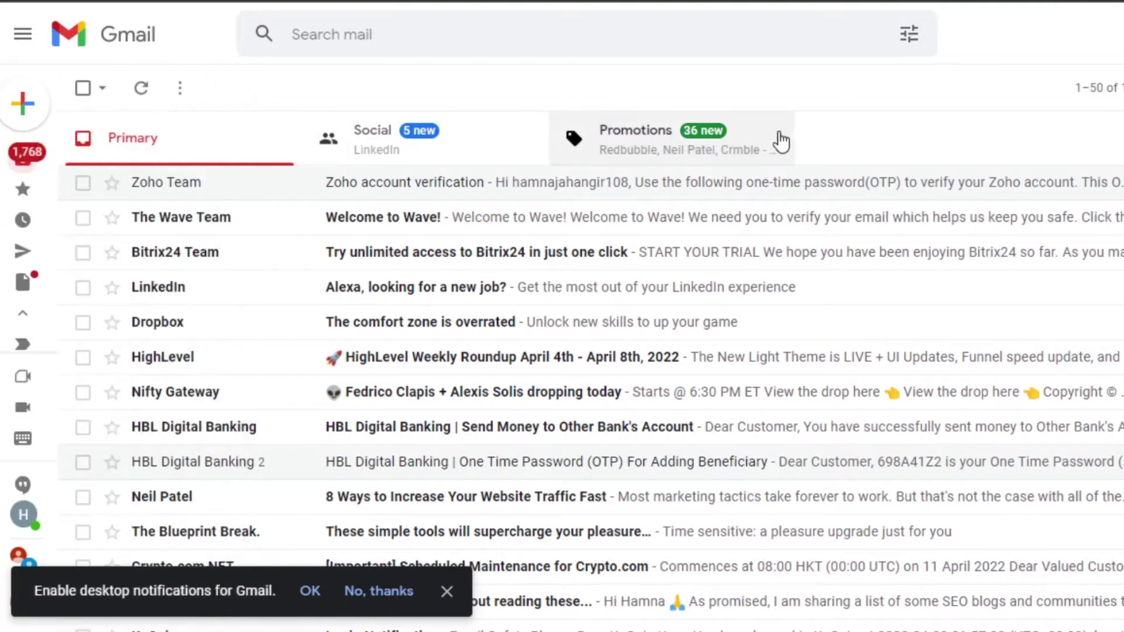
pyautogui.scroll(-3, 585, 380)
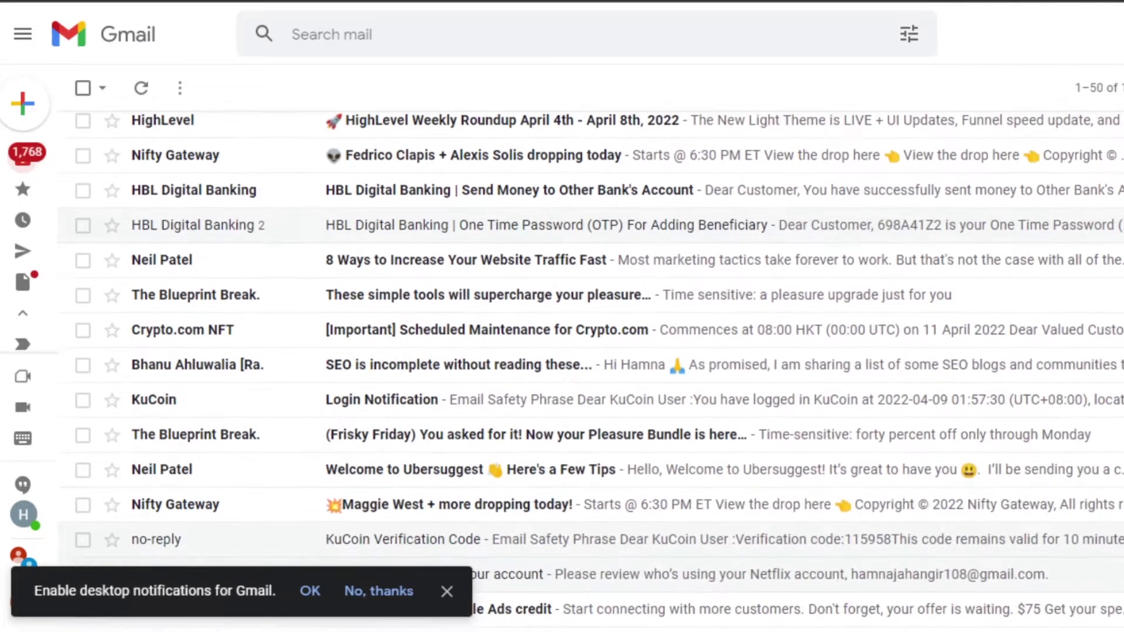
pyautogui.scroll(3, 585, 381)
pyautogui.moveTo(12, 178)
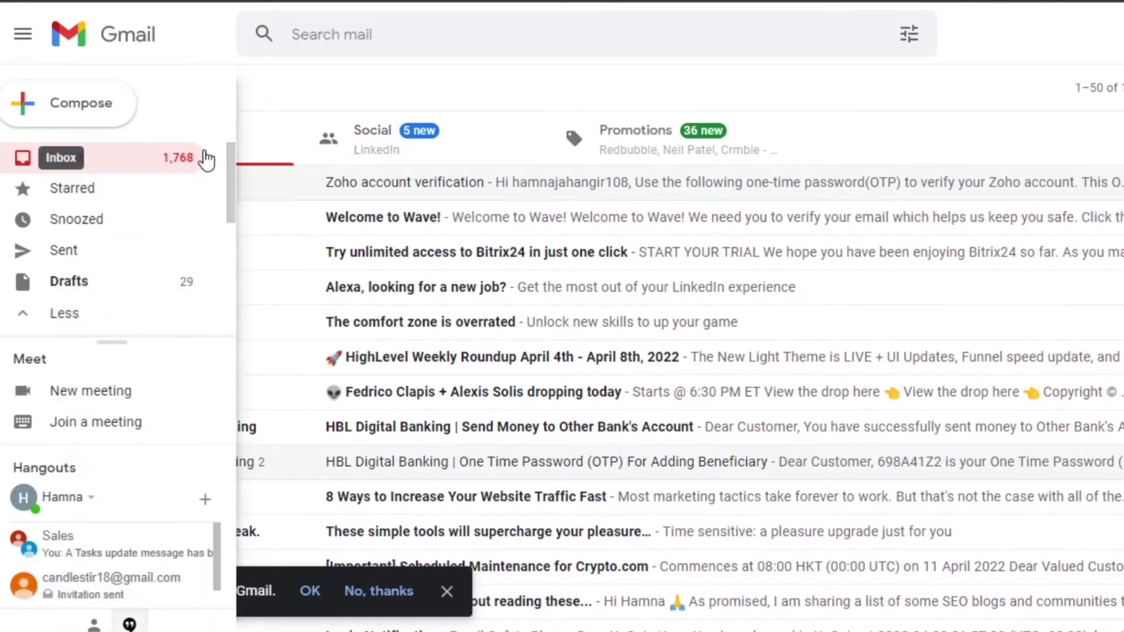
pyautogui.moveTo(58, 185)
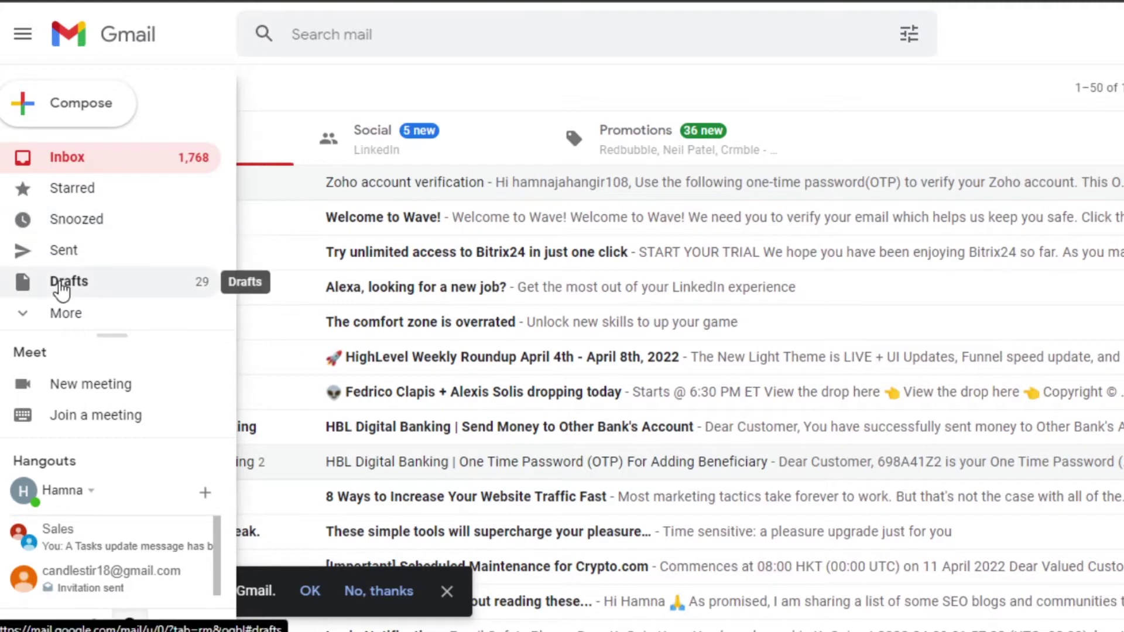
pyautogui.scroll(-5, 129, 269)
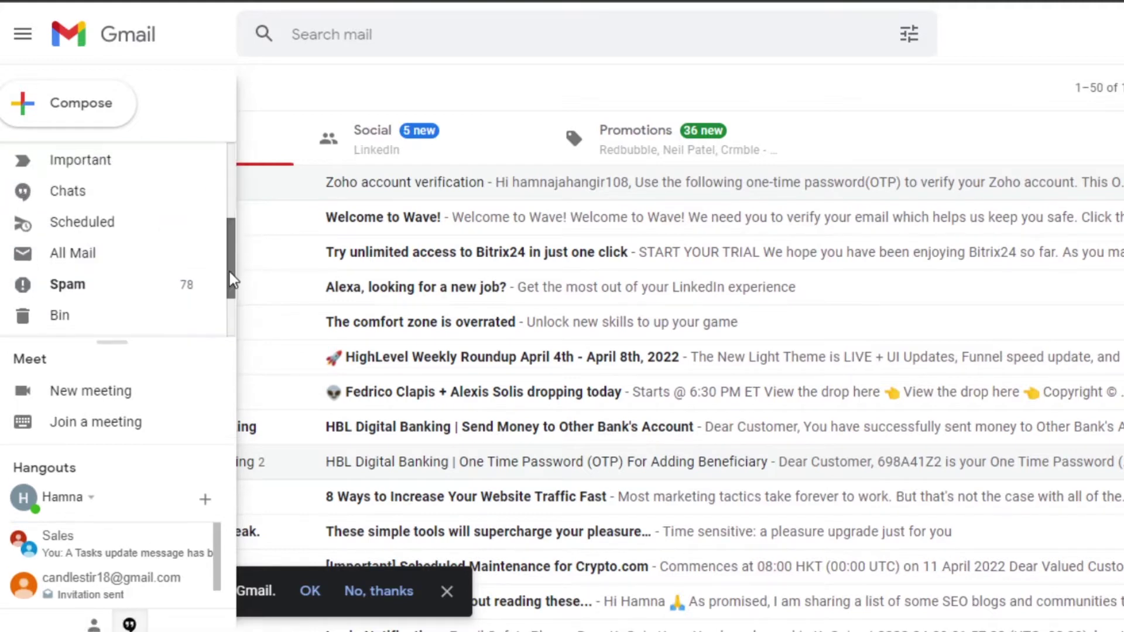
pyautogui.scroll(1, 226, 255)
pyautogui.scroll(-2, 223, 275)
pyautogui.moveTo(221, 291); pyautogui.dragTo(221, 312)
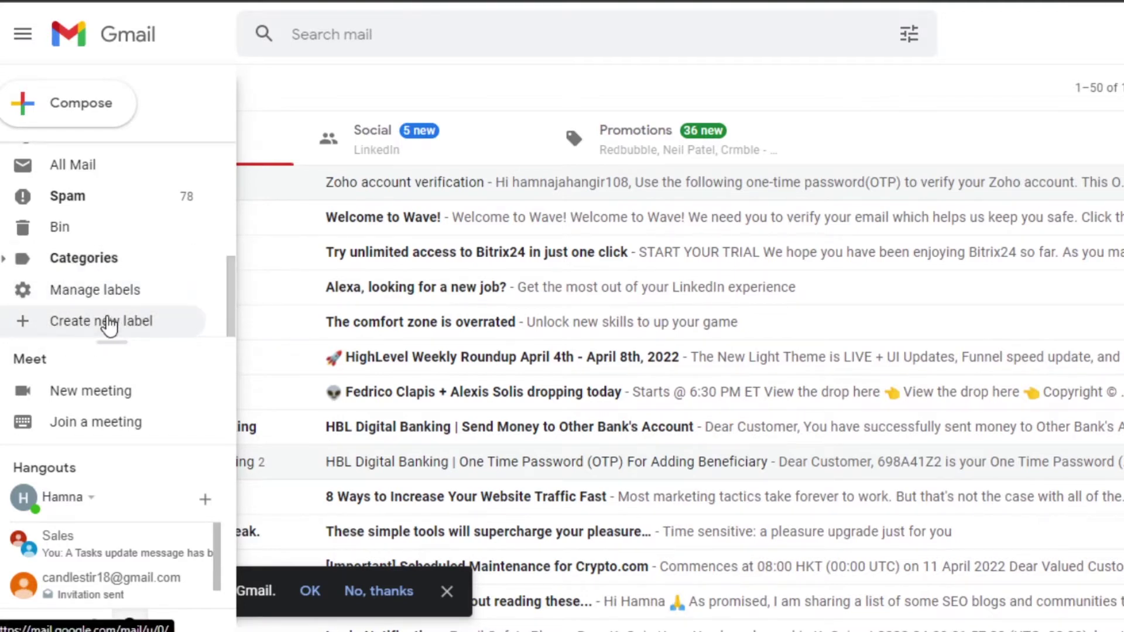
# Create a new label named 'Urgent Reaction'.
pyautogui.click(109, 323)
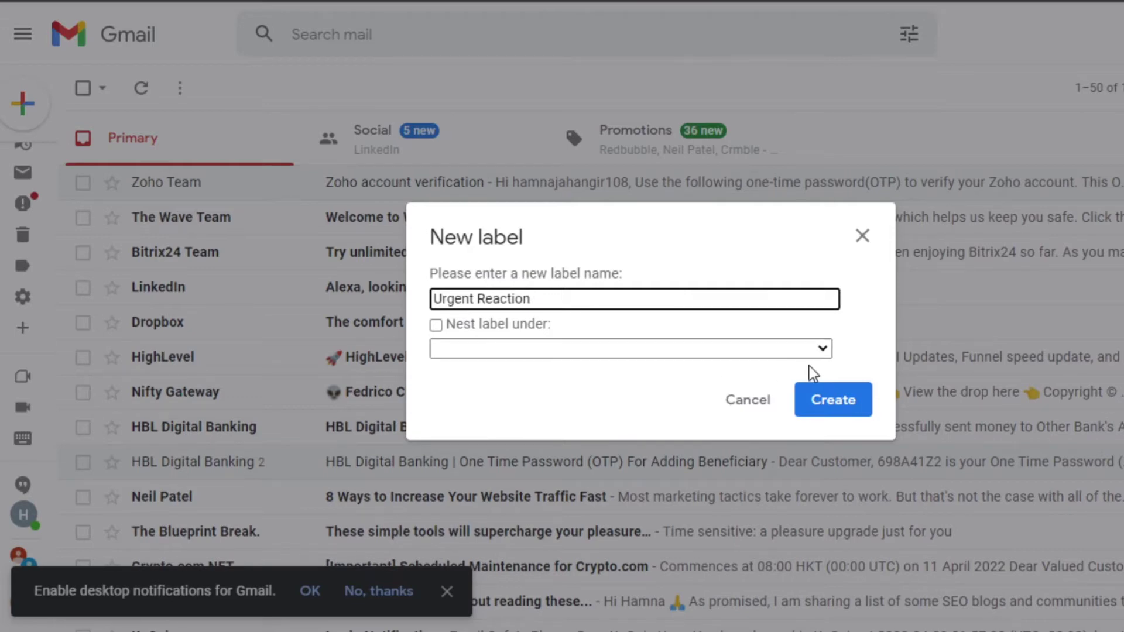
pyautogui.click(822, 348)
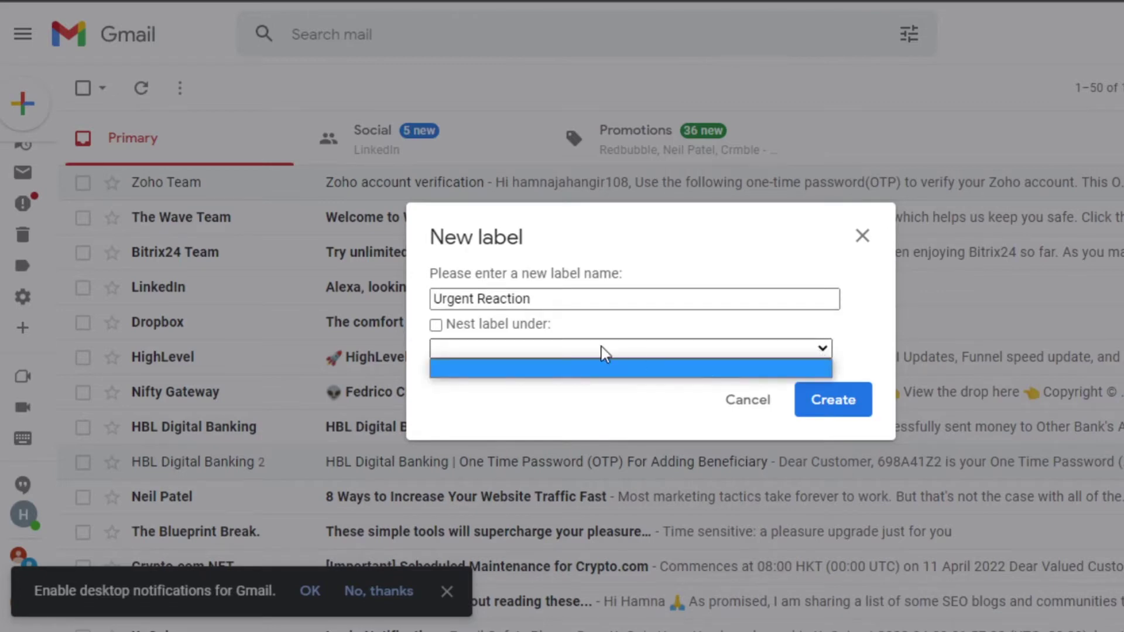
pyautogui.click(833, 400)
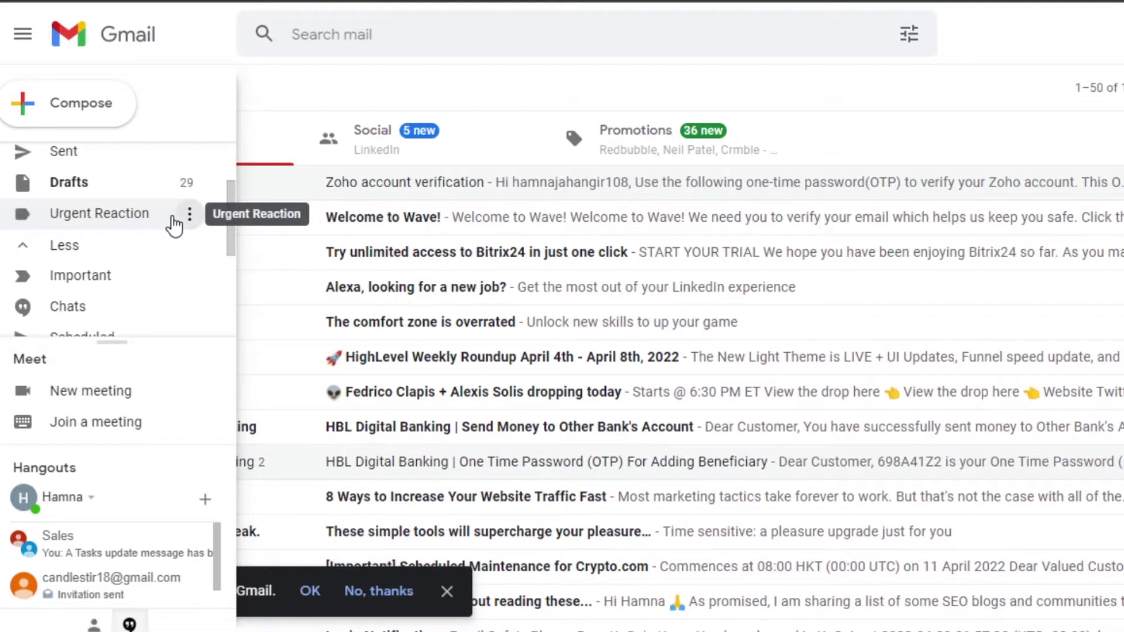
# Set the Urgent Reaction label's colour to red.
pyautogui.click(189, 218)
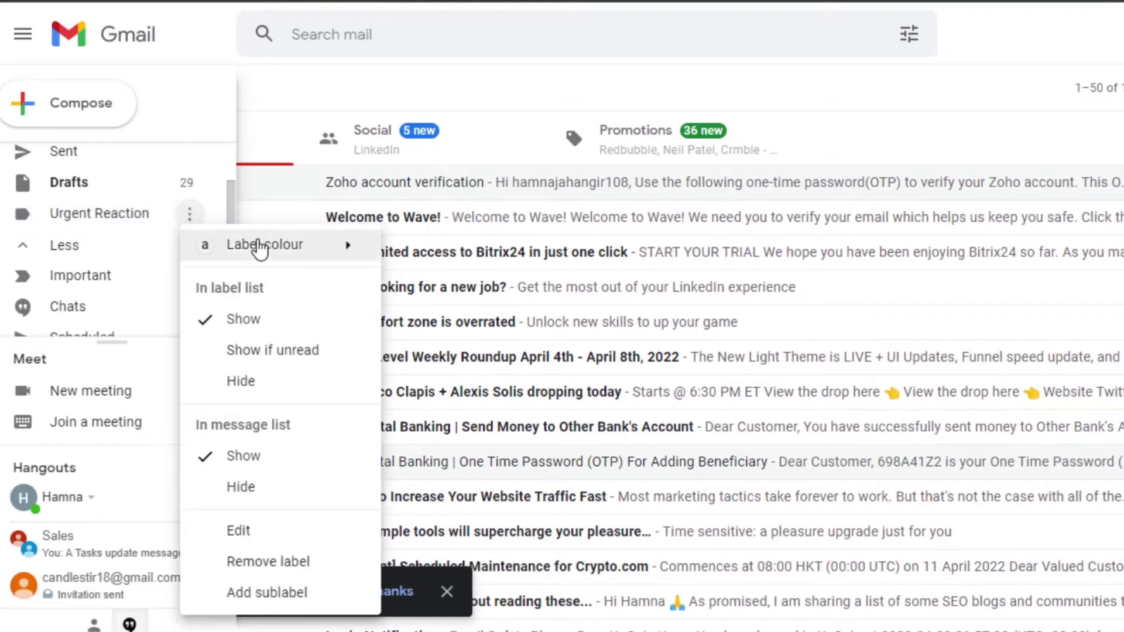
pyautogui.moveTo(259, 246)
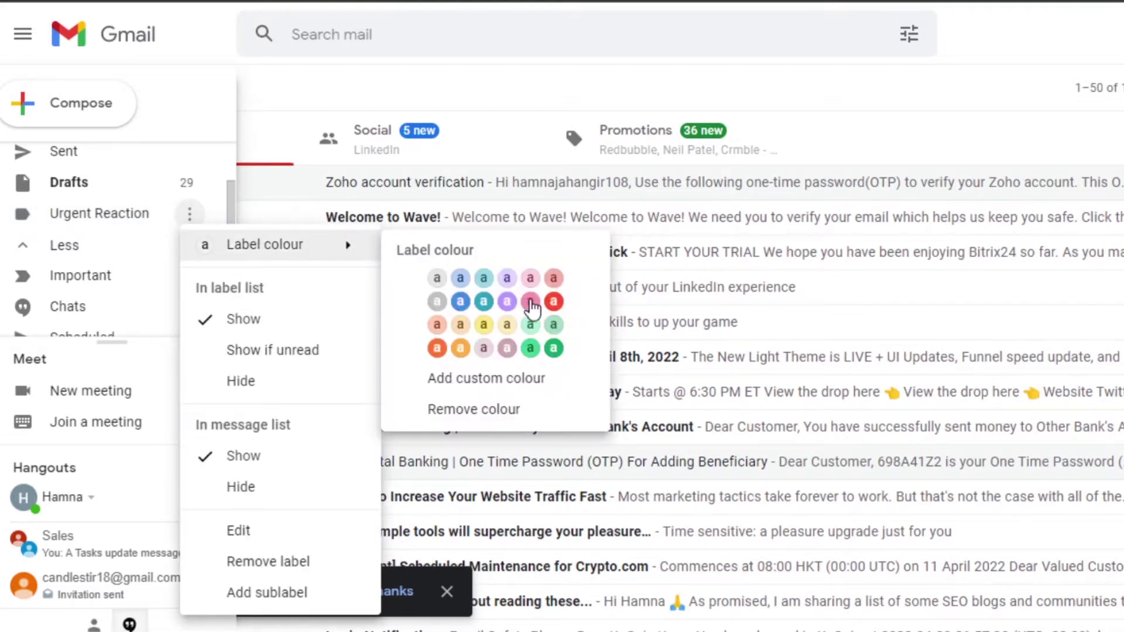
pyautogui.click(552, 302)
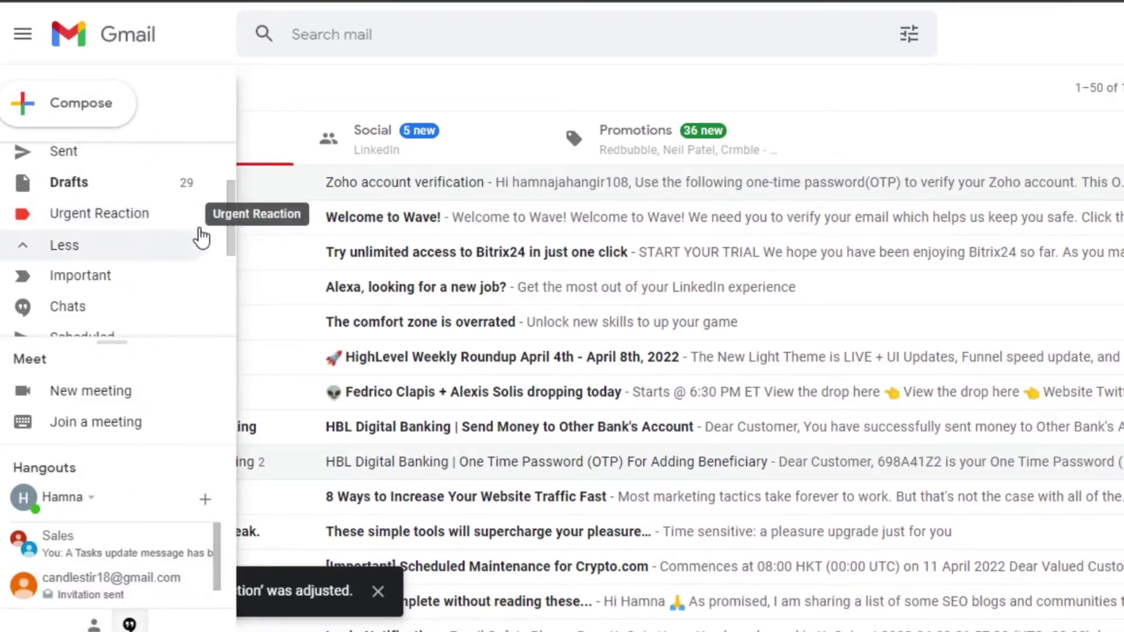
# Create another new label named 'Not Important'.
pyautogui.scroll(-4, 229, 234)
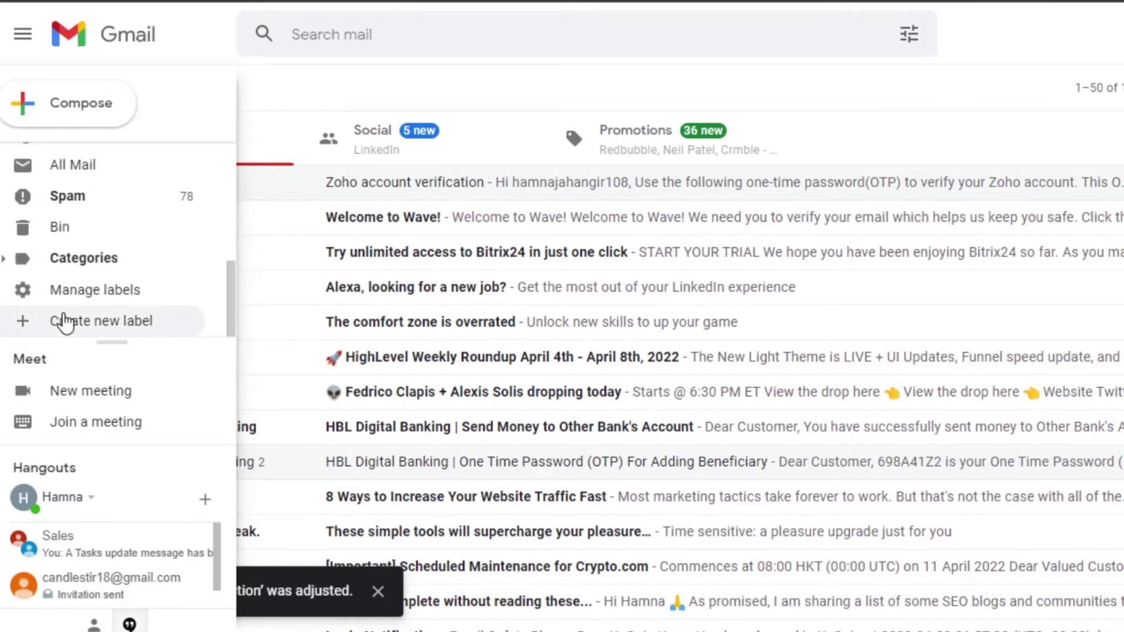
pyautogui.click(94, 322)
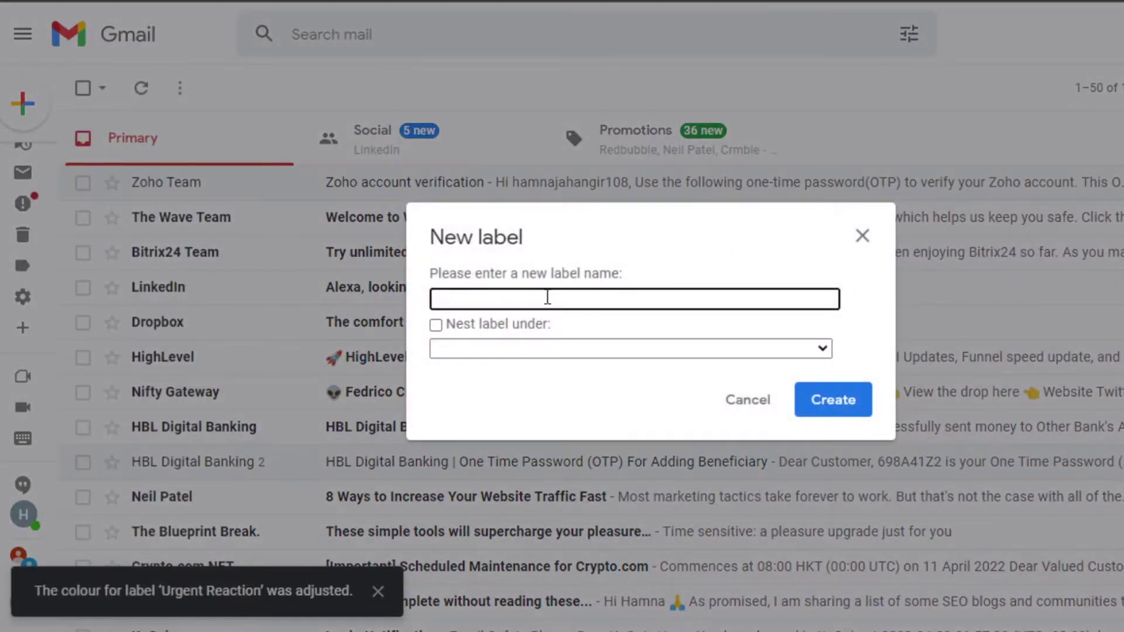
pyautogui.write('Not Important')
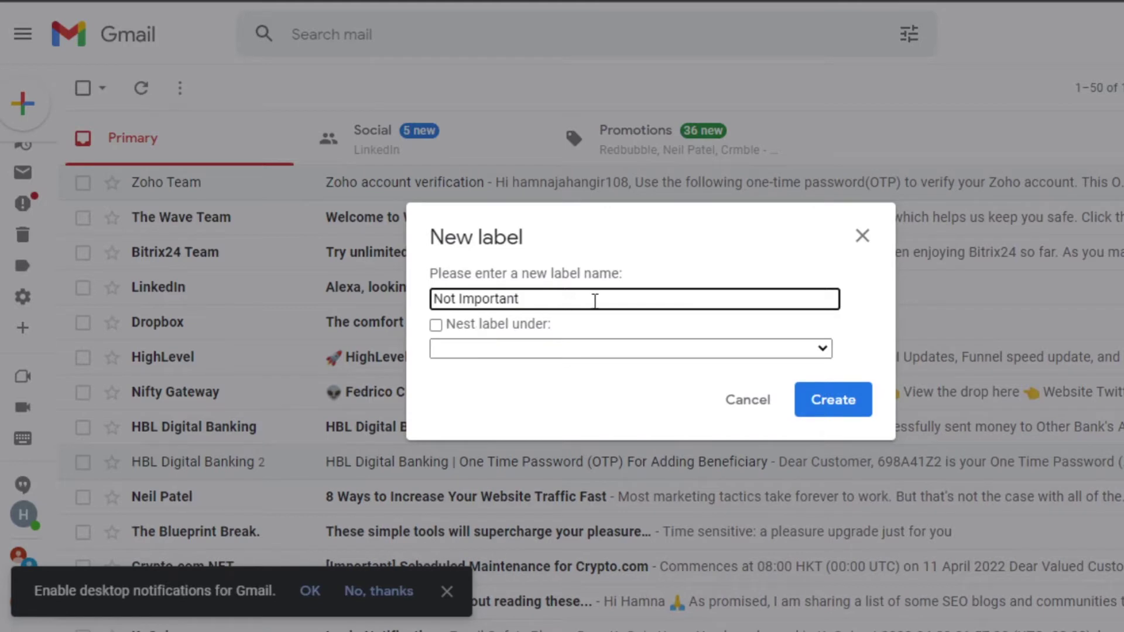
pyautogui.click(829, 399)
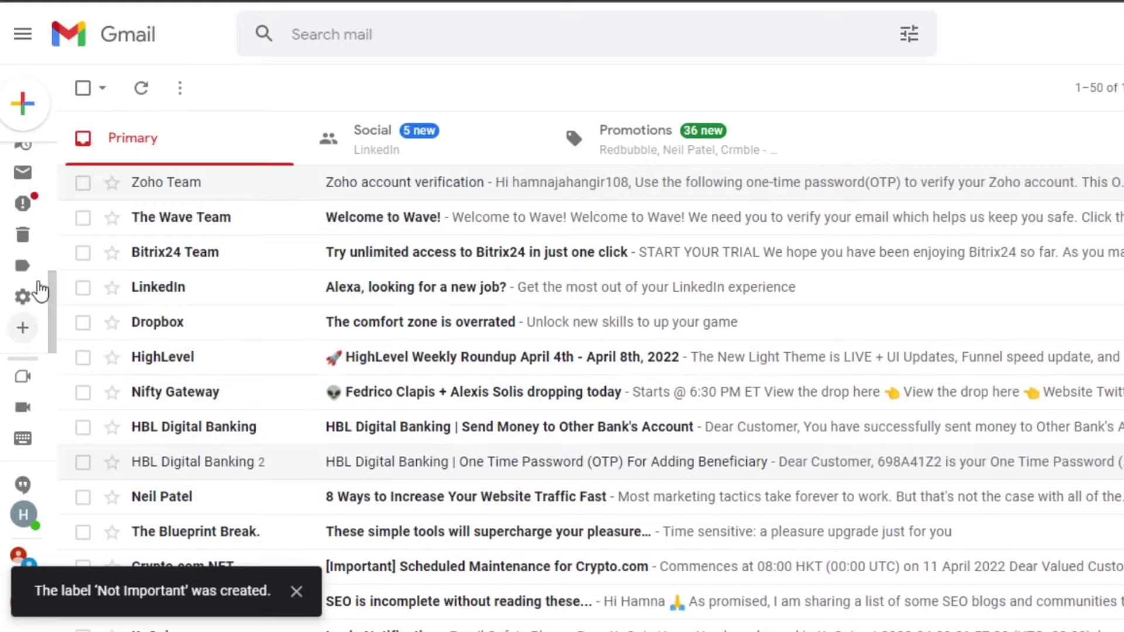
pyautogui.moveTo(42, 301)
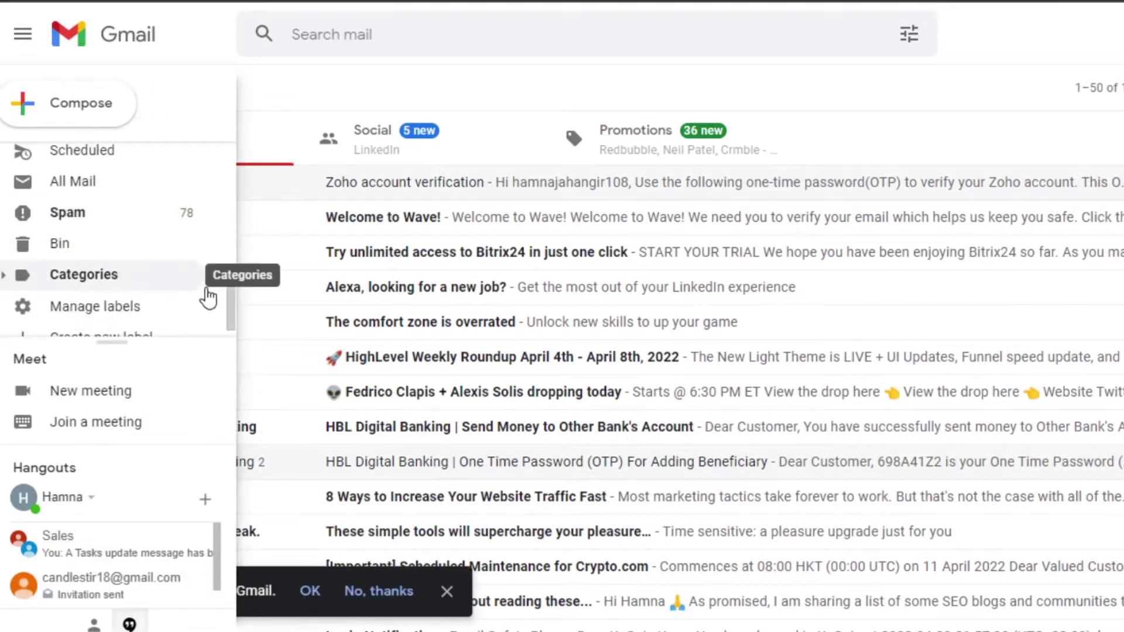
pyautogui.moveTo(231, 316); pyautogui.dragTo(236, 233)
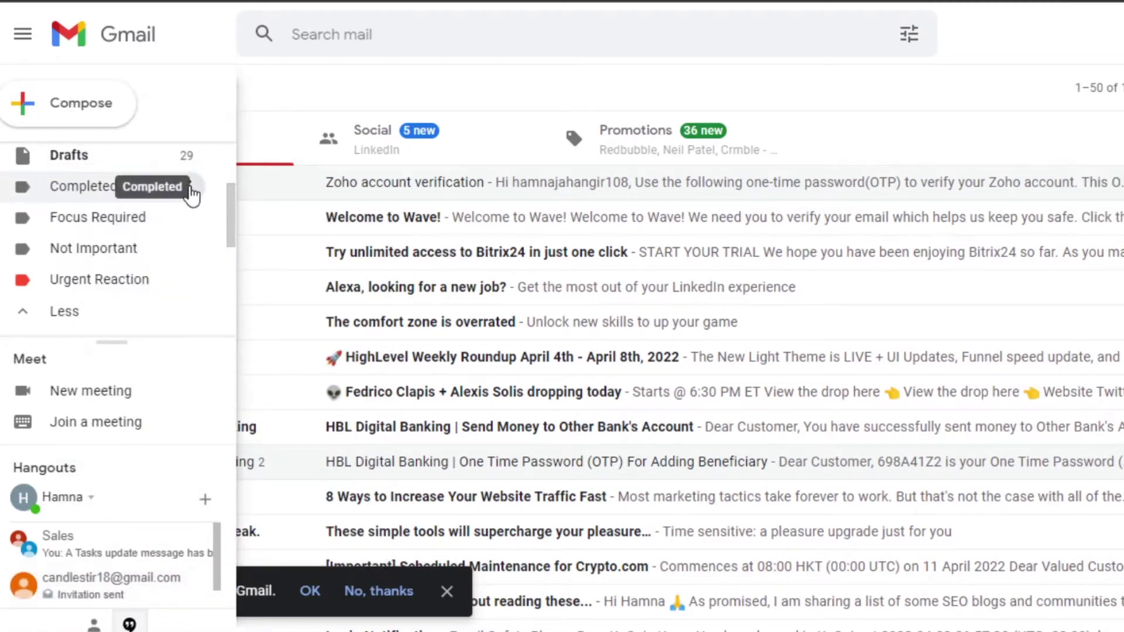
# Set the Completed label's colour to blue.
pyautogui.click(191, 191)
pyautogui.moveTo(265, 239)
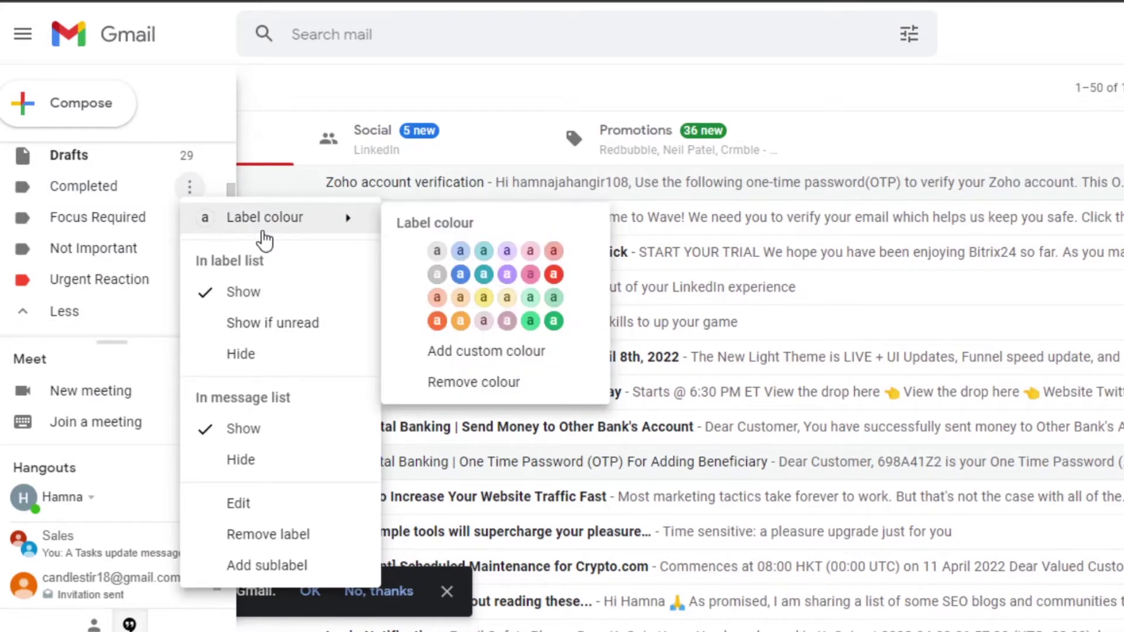
pyautogui.click(460, 273)
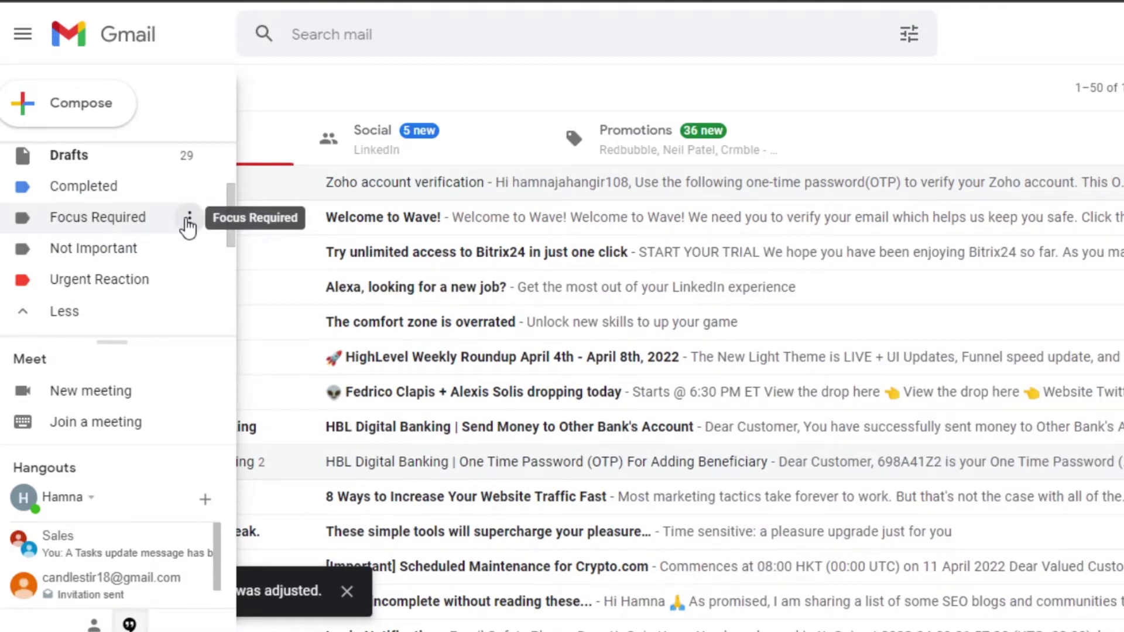
# Set the Focus Required label's colour to yellow.
pyautogui.click(188, 223)
pyautogui.moveTo(228, 244)
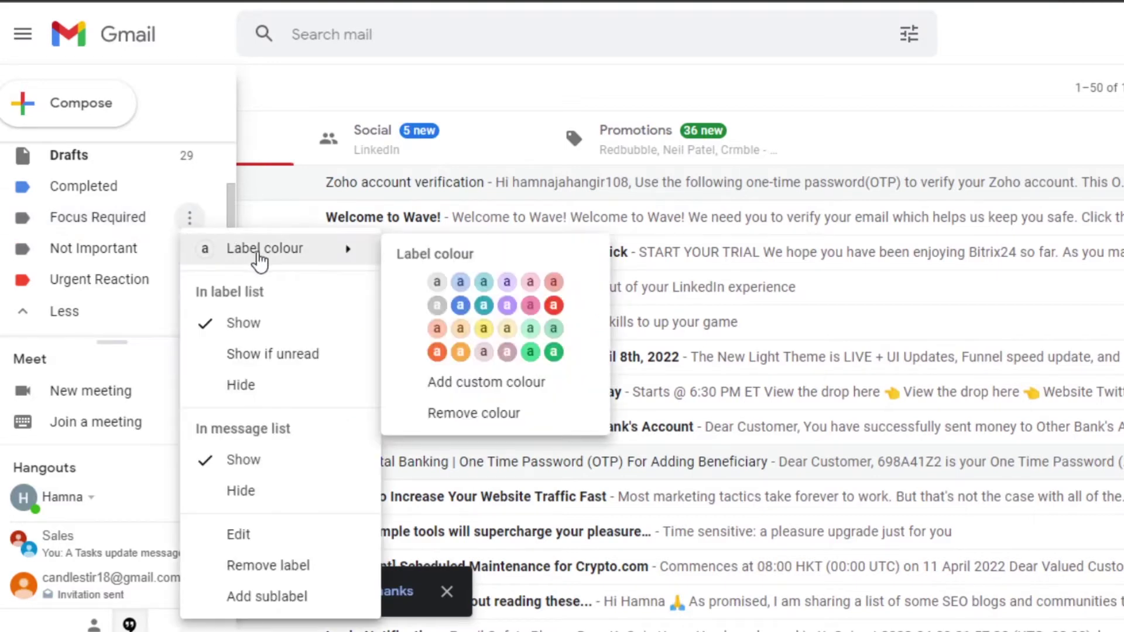
pyautogui.click(484, 329)
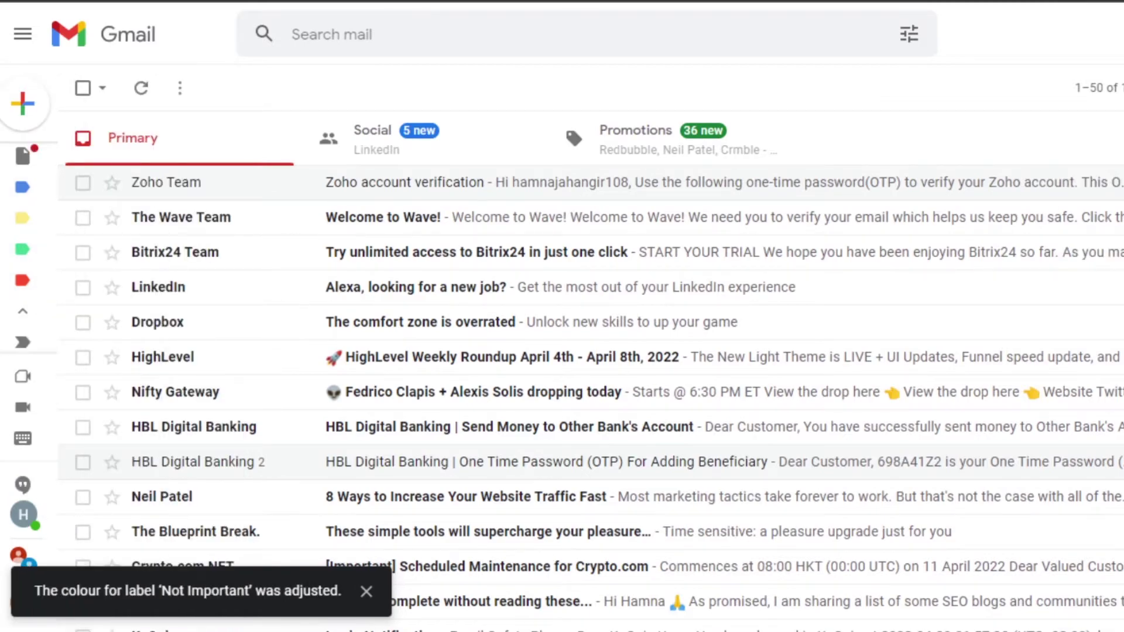
pyautogui.scroll(-9, 585, 369)
pyautogui.scroll(9, 585, 369)
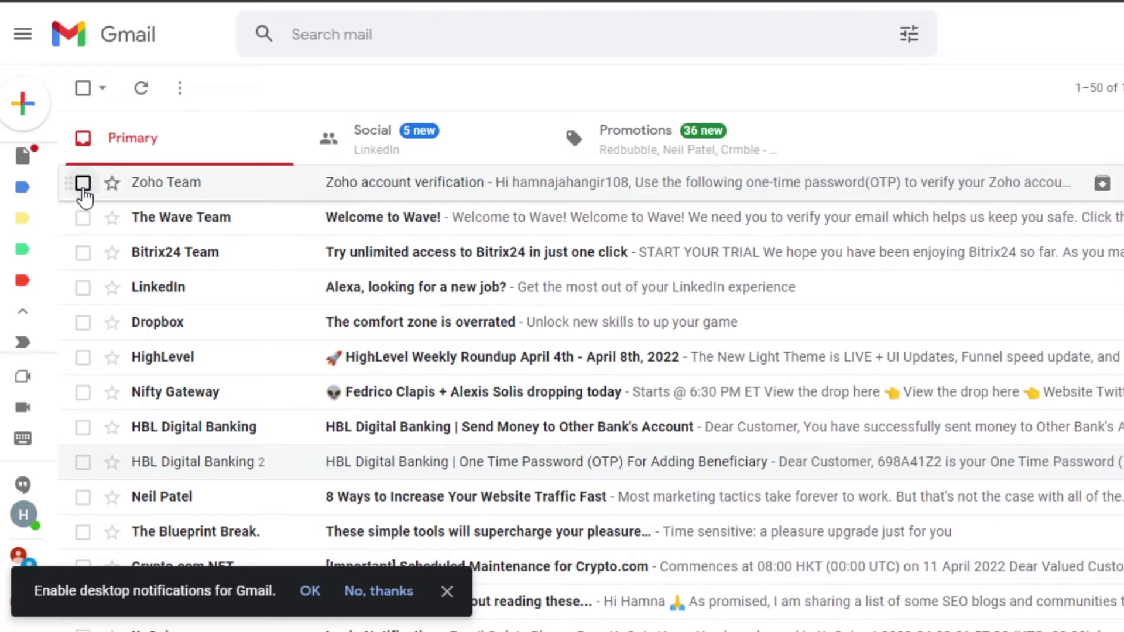
# Apply the Not Important label to the five emails from Zoho Team through Dropbox.
pyautogui.click(83, 184)
pyautogui.keyDown('shift'); pyautogui.click(82, 323); pyautogui.keyUp('shift')
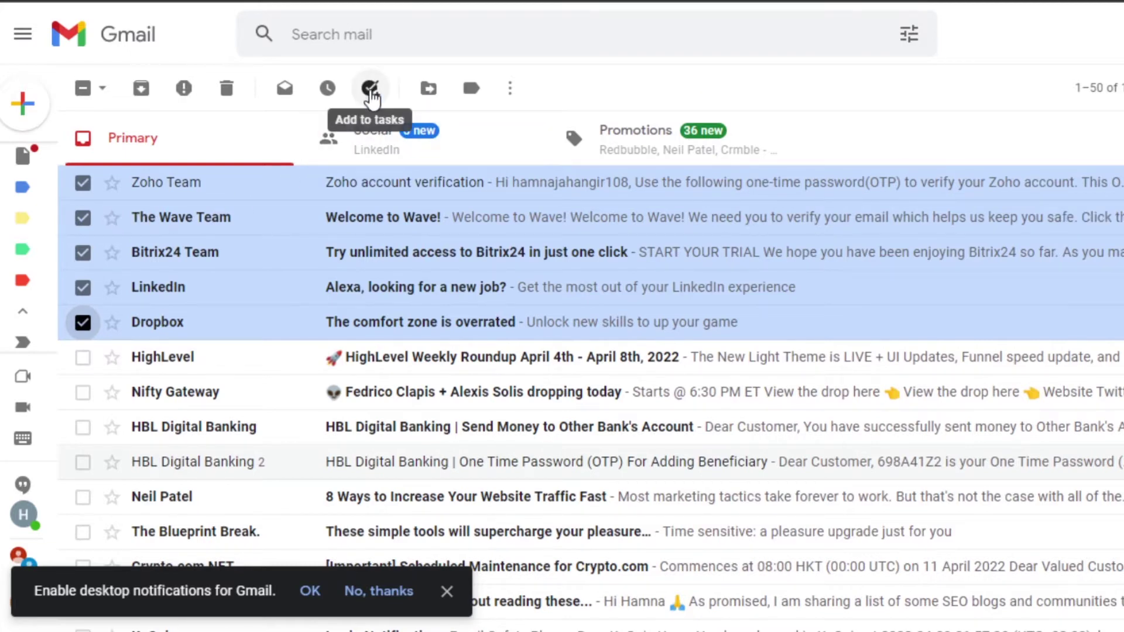
pyautogui.click(472, 89)
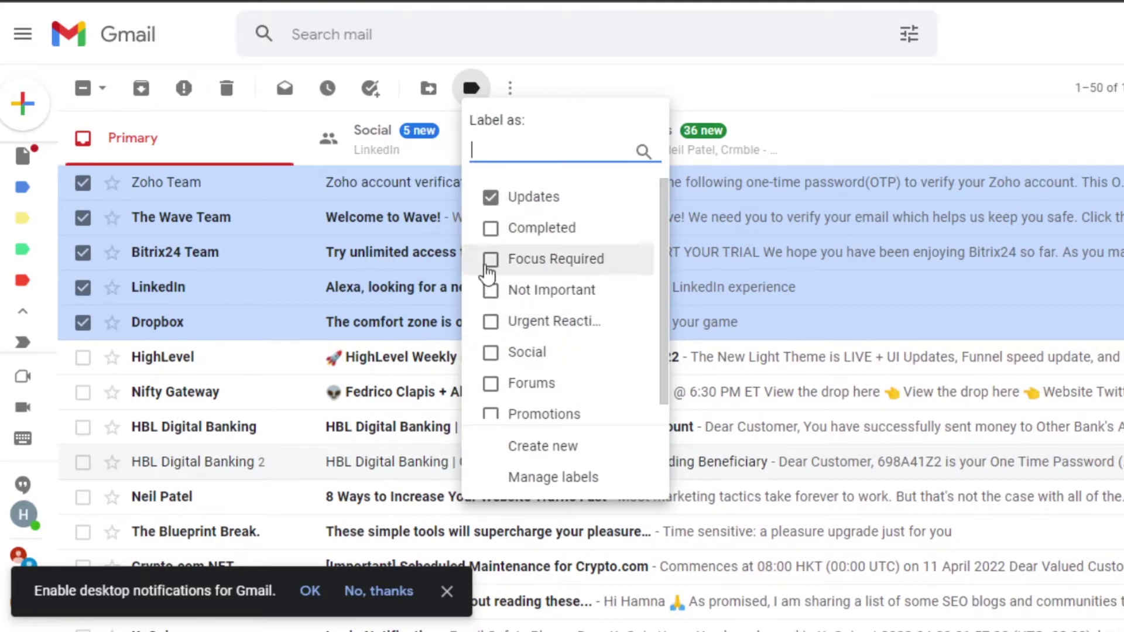
pyautogui.click(491, 292)
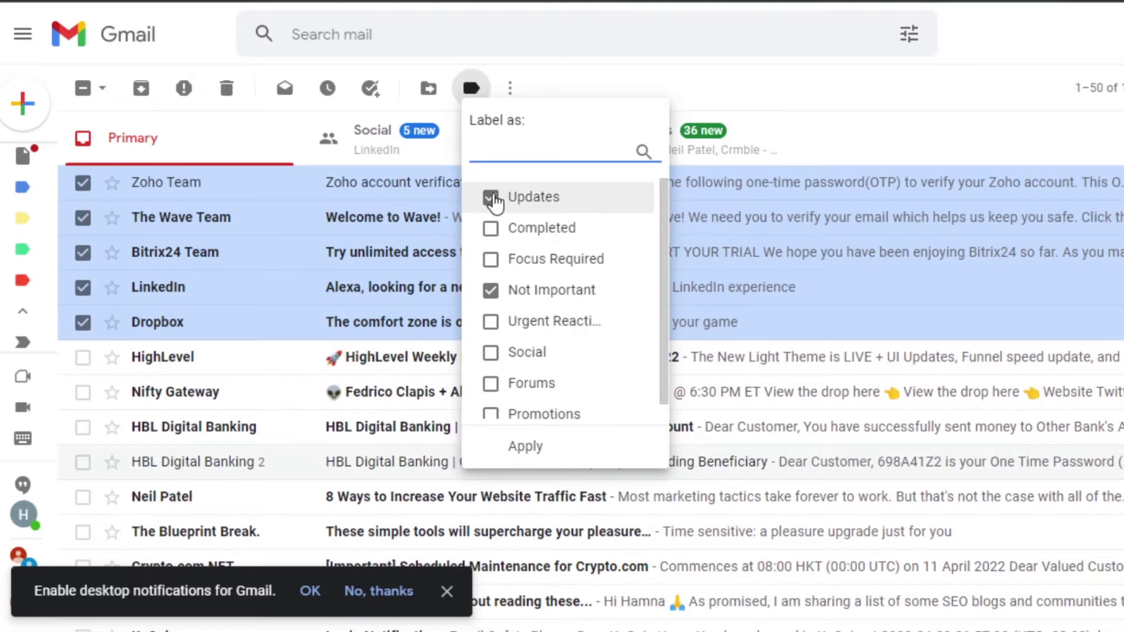
pyautogui.click(524, 449)
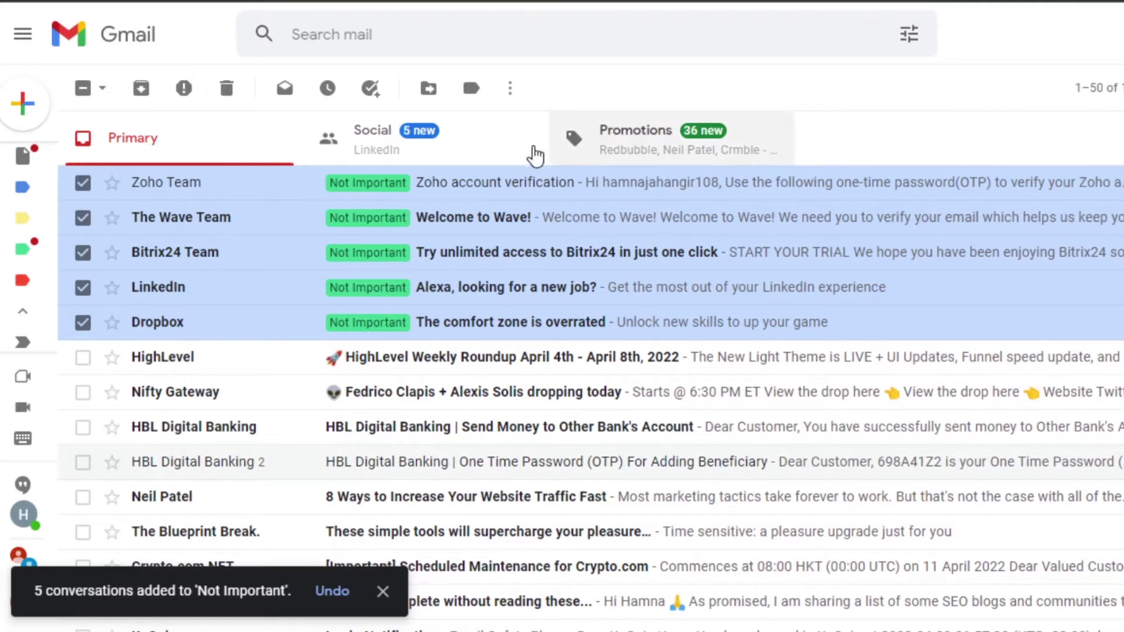
pyautogui.scroll(-5, 568, 240)
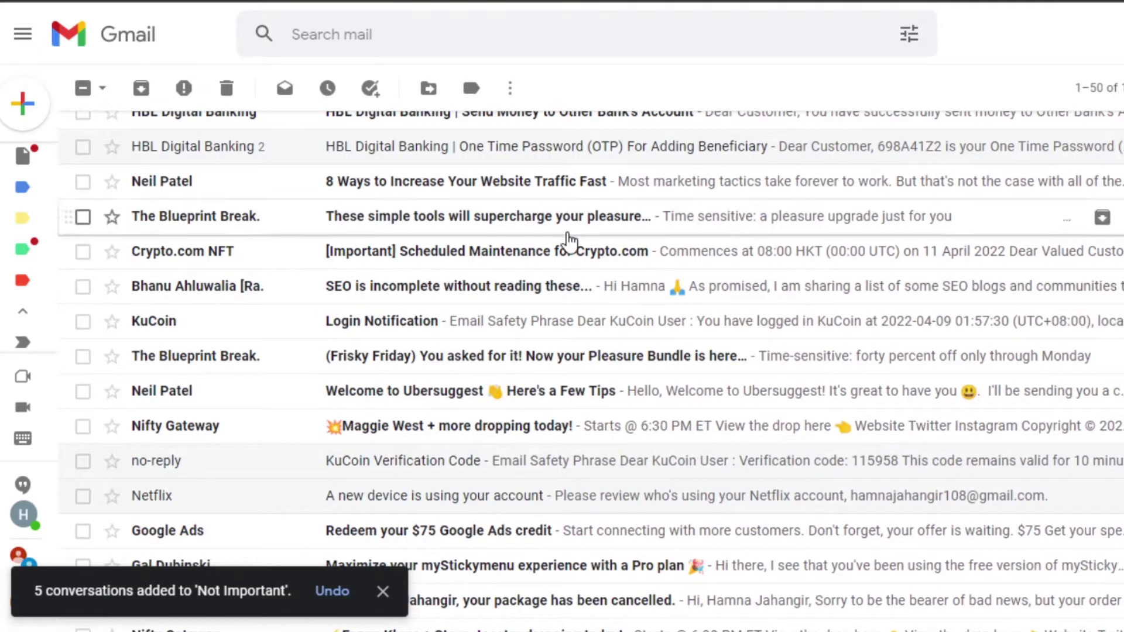
# Label the Website Traffic and Welcome to Ubersuggest emails Urgent Reaction, then clear the selection.
pyautogui.click(82, 182)
pyautogui.click(83, 391)
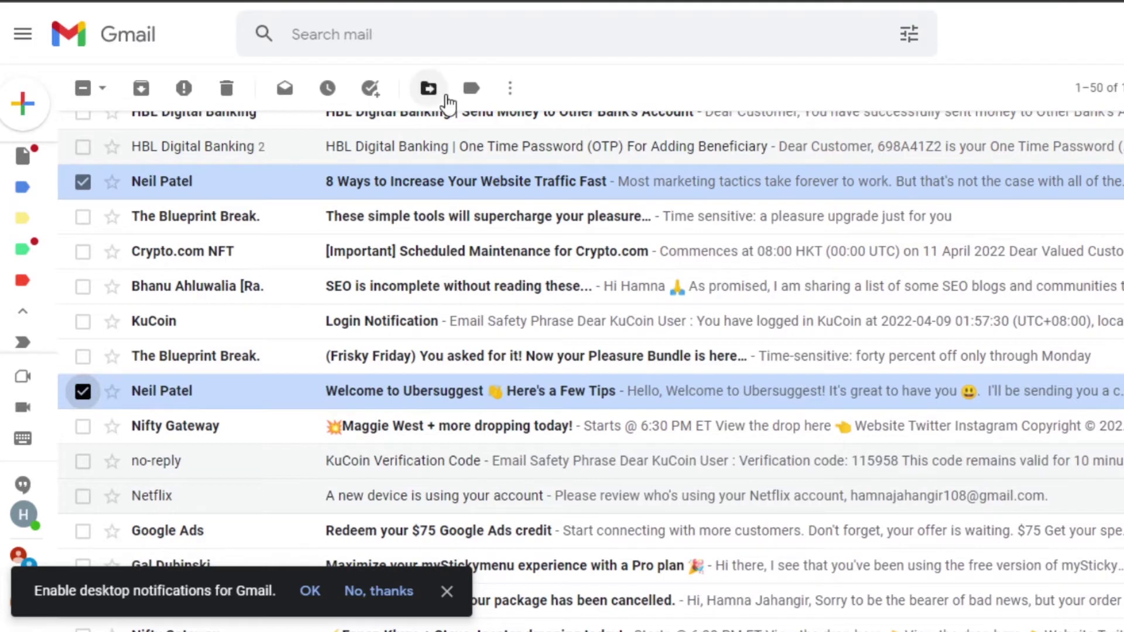
pyautogui.click(472, 89)
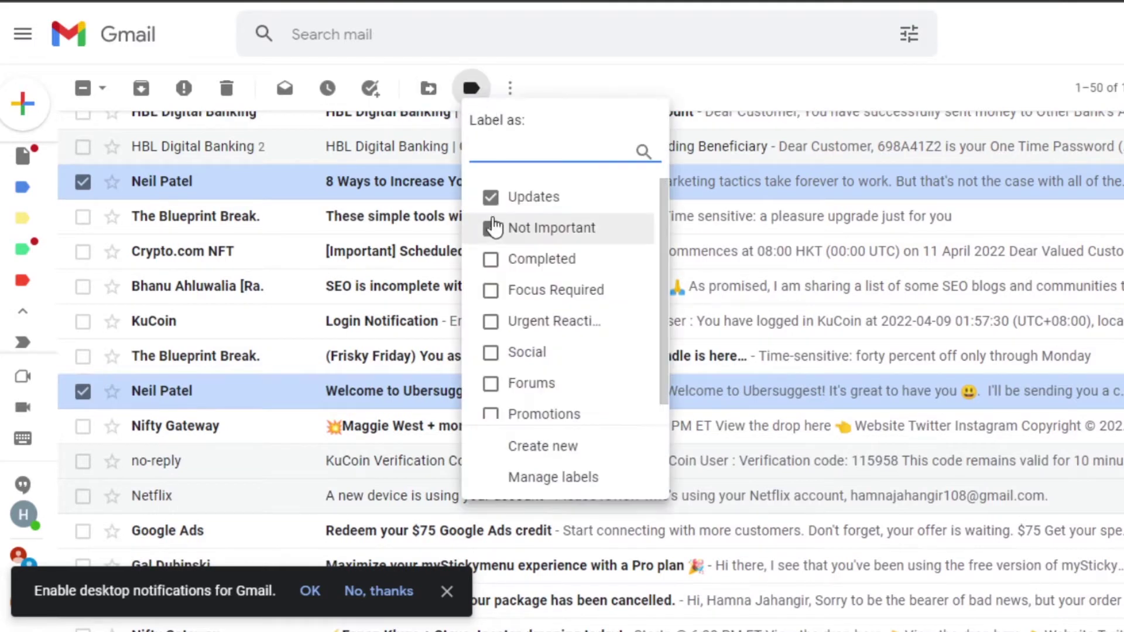
pyautogui.click(490, 322)
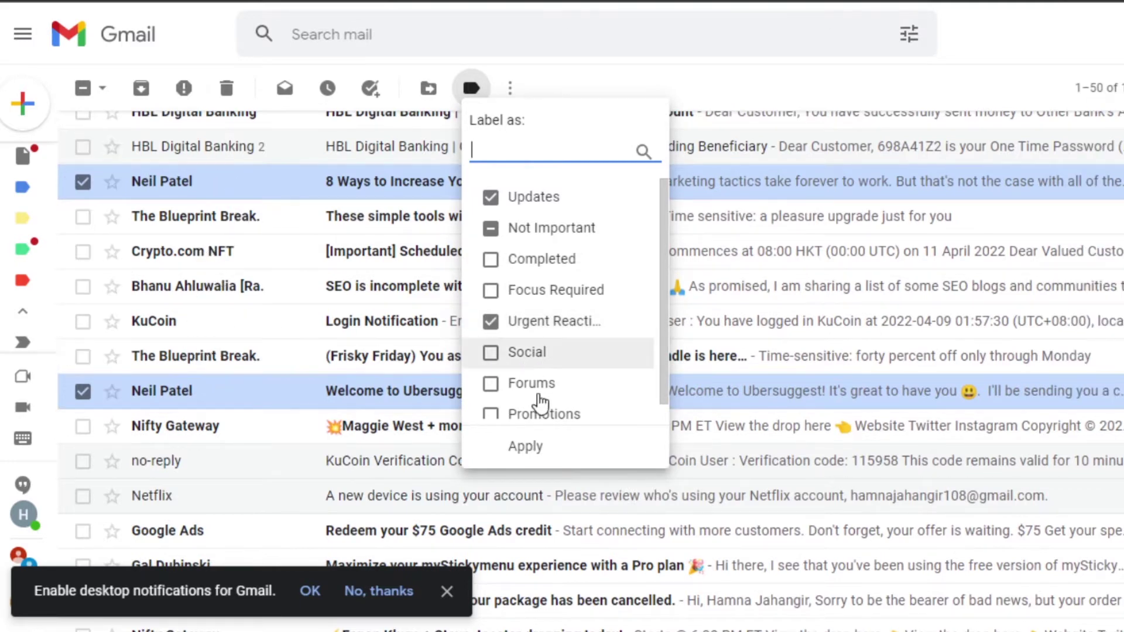
pyautogui.click(527, 447)
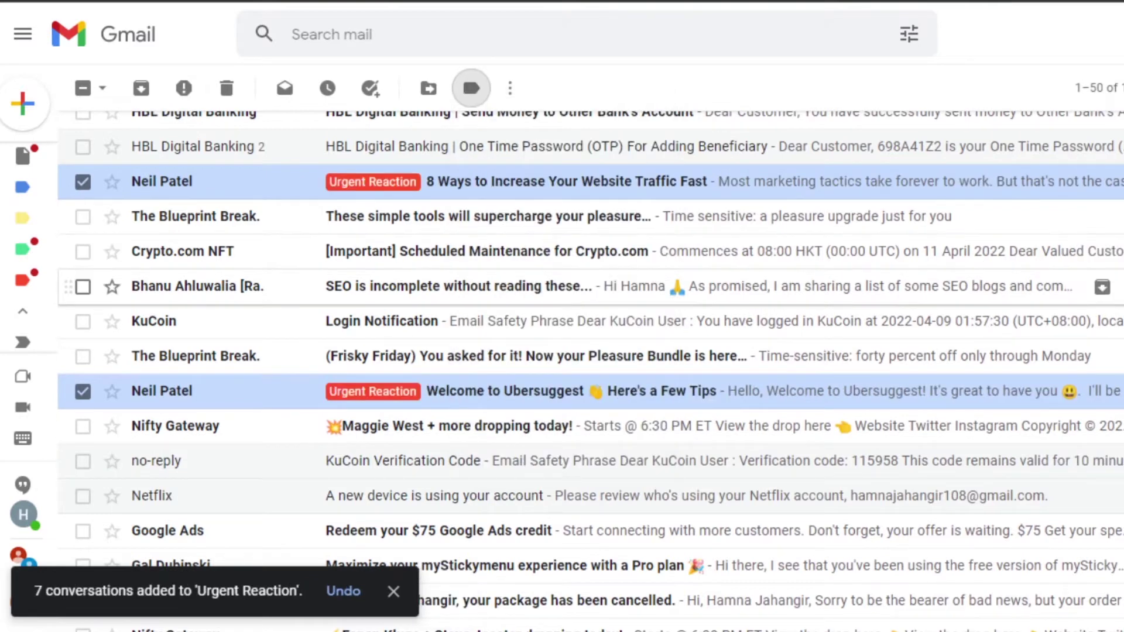
pyautogui.click(22, 155)
pyautogui.scroll(-2, 83, 154)
# Apply the Completed label to the 'SEO is incomplete without reading these...' email.
pyautogui.scroll(-3, 83, 154)
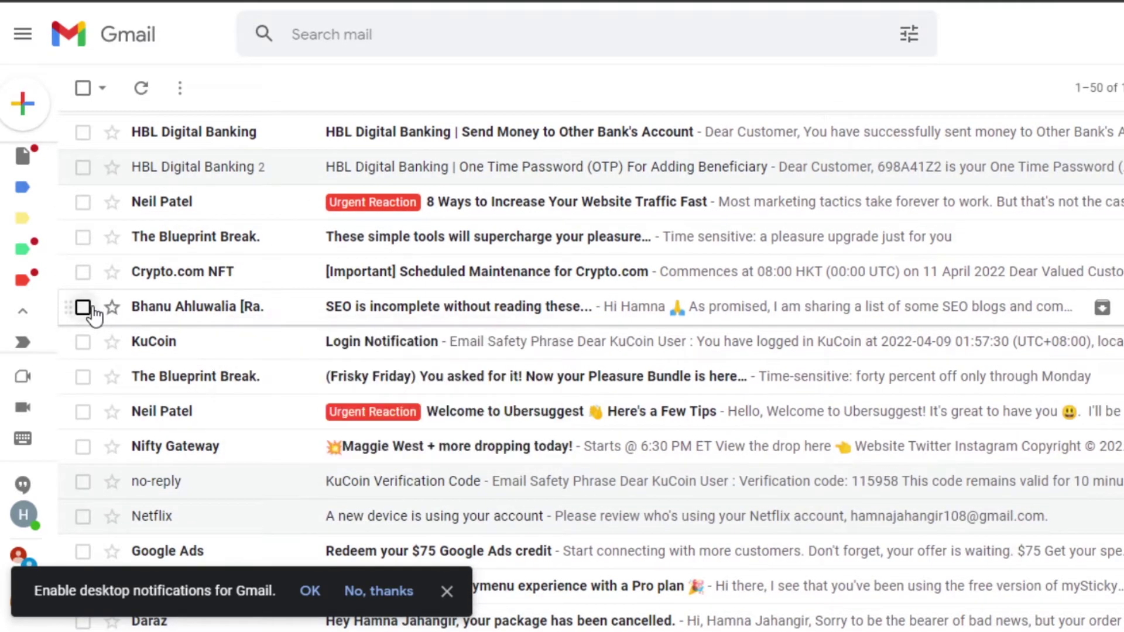
pyautogui.click(84, 308)
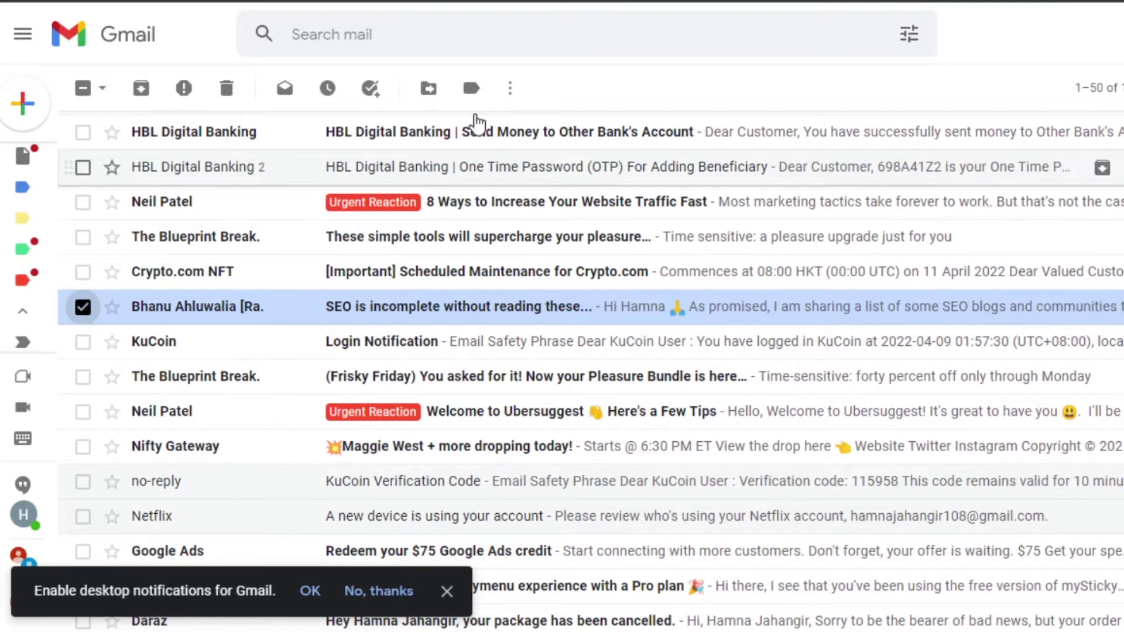
pyautogui.click(472, 88)
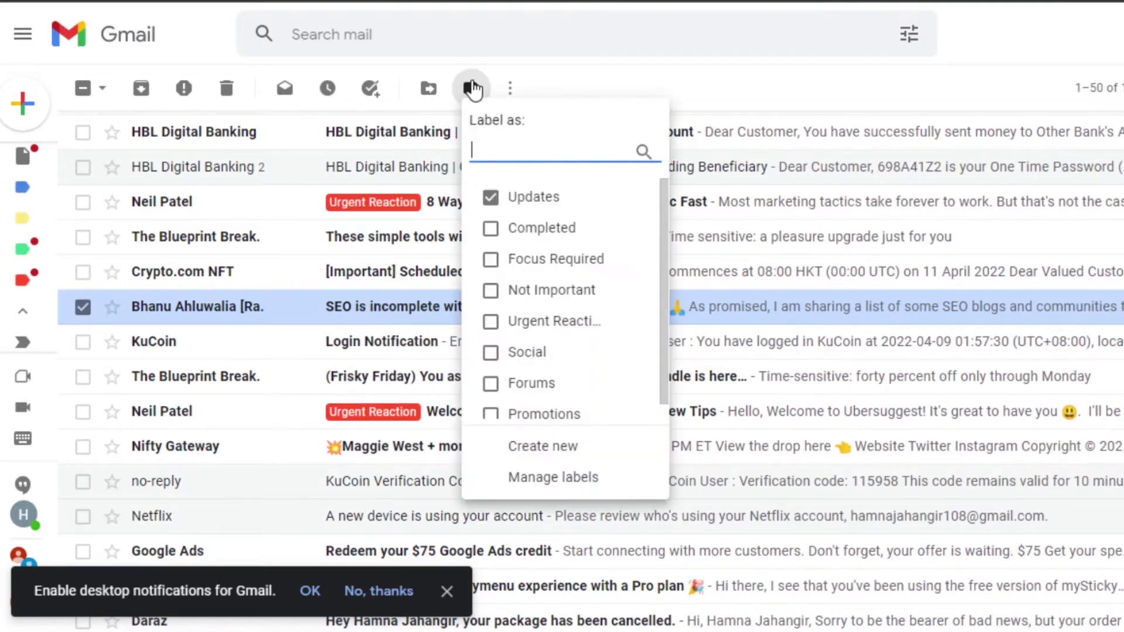
pyautogui.click(492, 228)
pyautogui.click(526, 447)
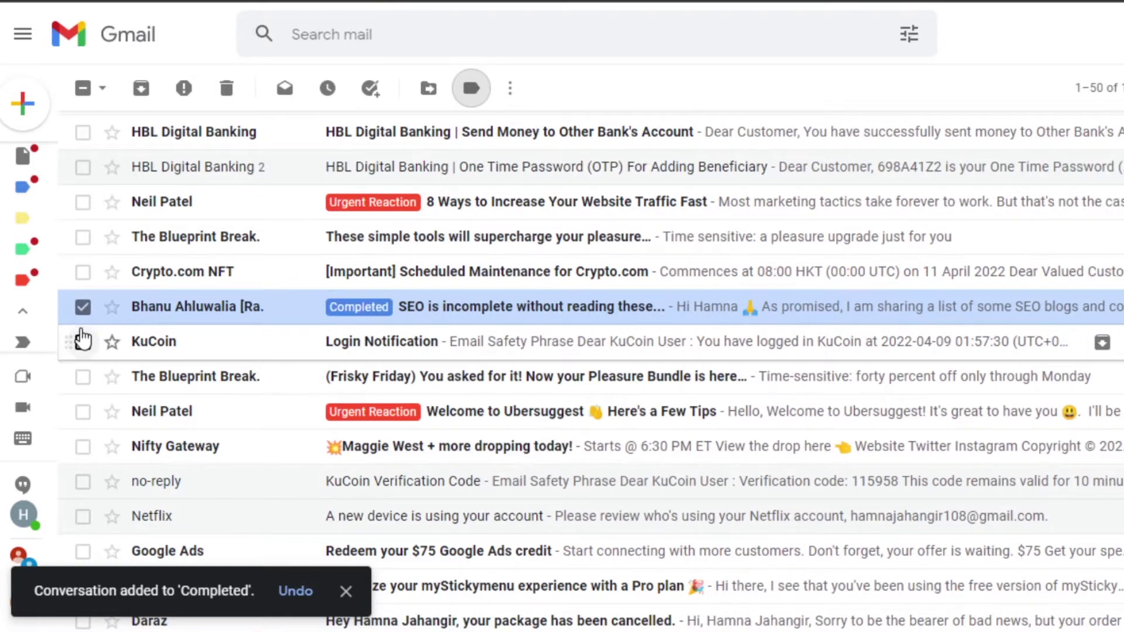
pyautogui.click(82, 306)
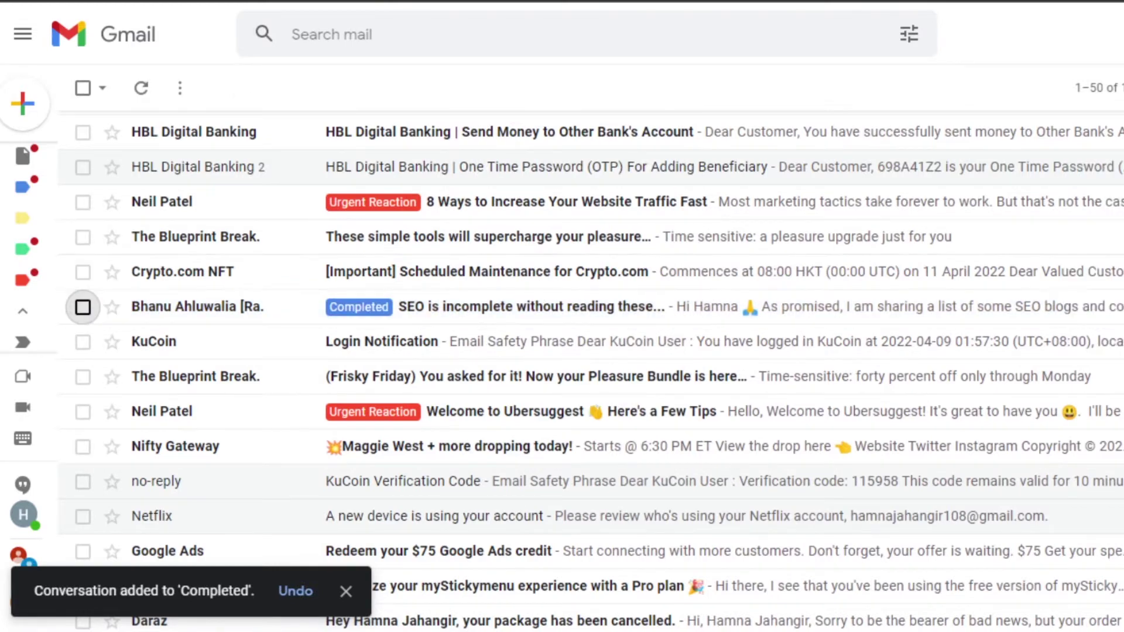
# Open the Zoho account verification email, then go back to the inbox list.
pyautogui.scroll(5, 586, 352)
pyautogui.scroll(-8, 585, 351)
pyautogui.scroll(8, 585, 351)
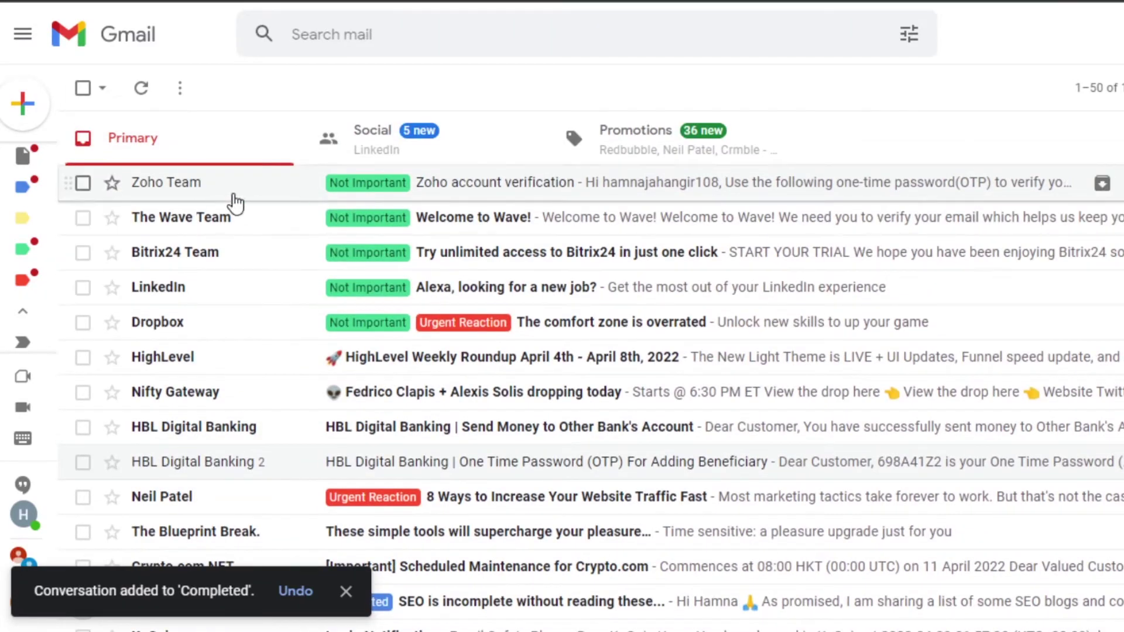
pyautogui.click(491, 185)
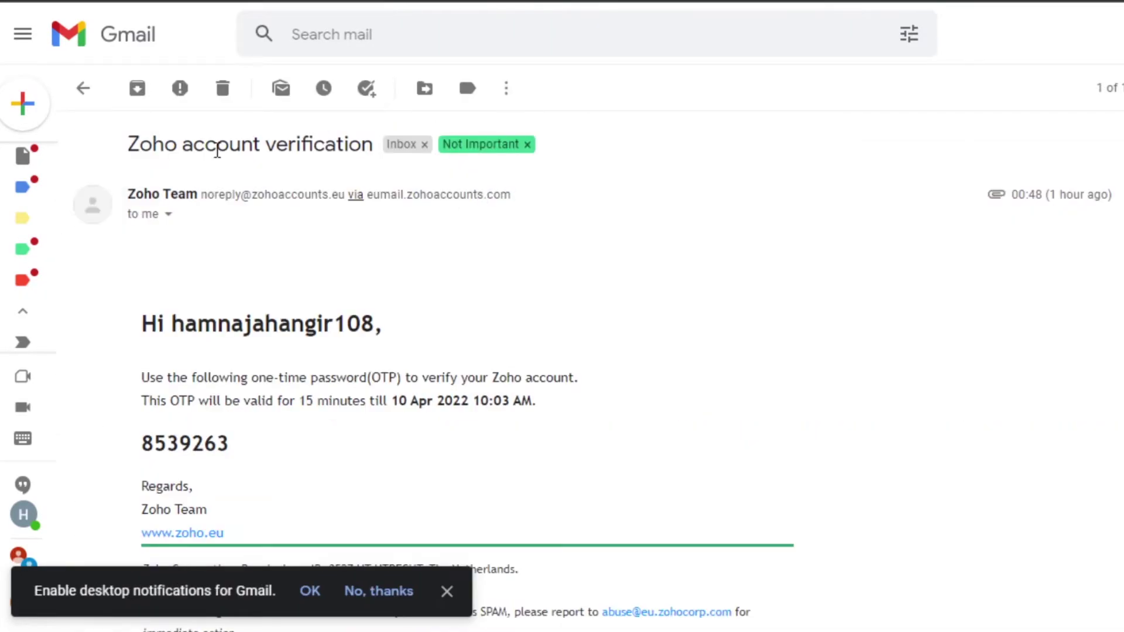
pyautogui.click(85, 88)
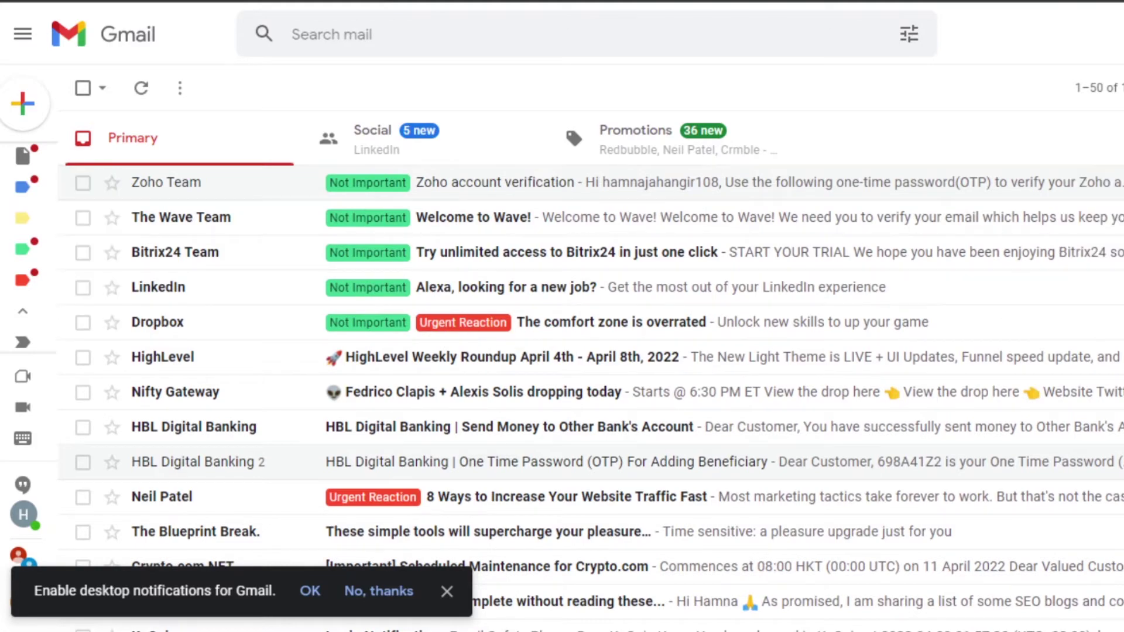
pyautogui.scroll(-5, 744, 187)
pyautogui.scroll(-2, 591, 369)
pyautogui.scroll(5, 591, 369)
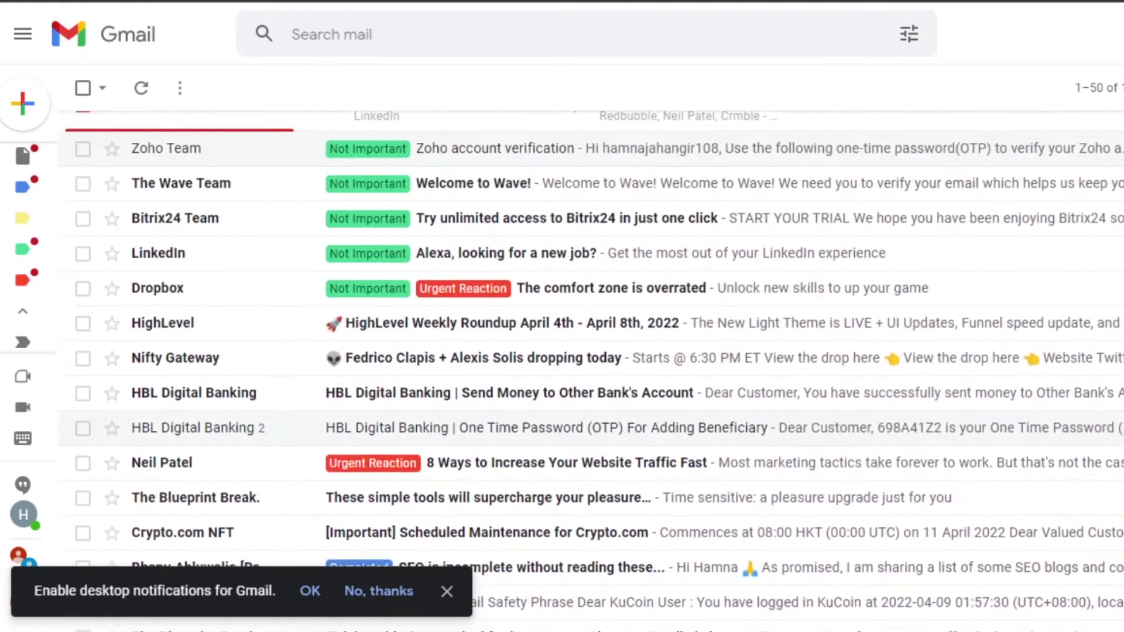
pyautogui.scroll(-3, 591, 369)
pyautogui.scroll(-2, 1011, 289)
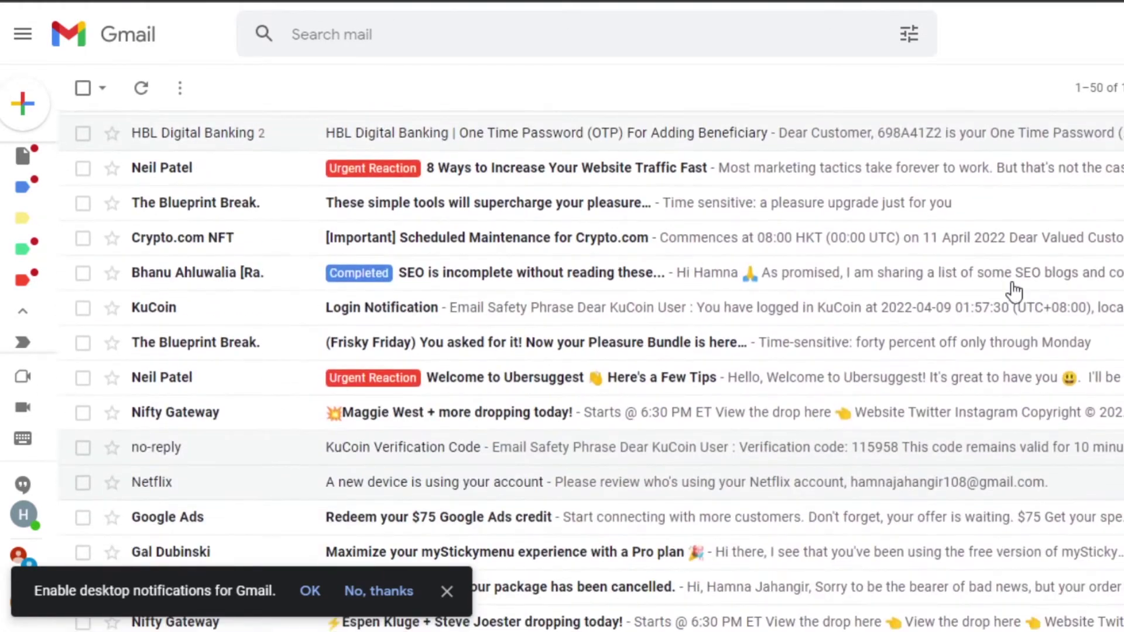
# Apply Focus Required to the four emails from Blueprint Break through KuCoin, then deselect them.
pyautogui.click(83, 204)
pyautogui.keyDown('shift'); pyautogui.click(83, 308); pyautogui.keyUp('shift')
pyautogui.click(471, 88)
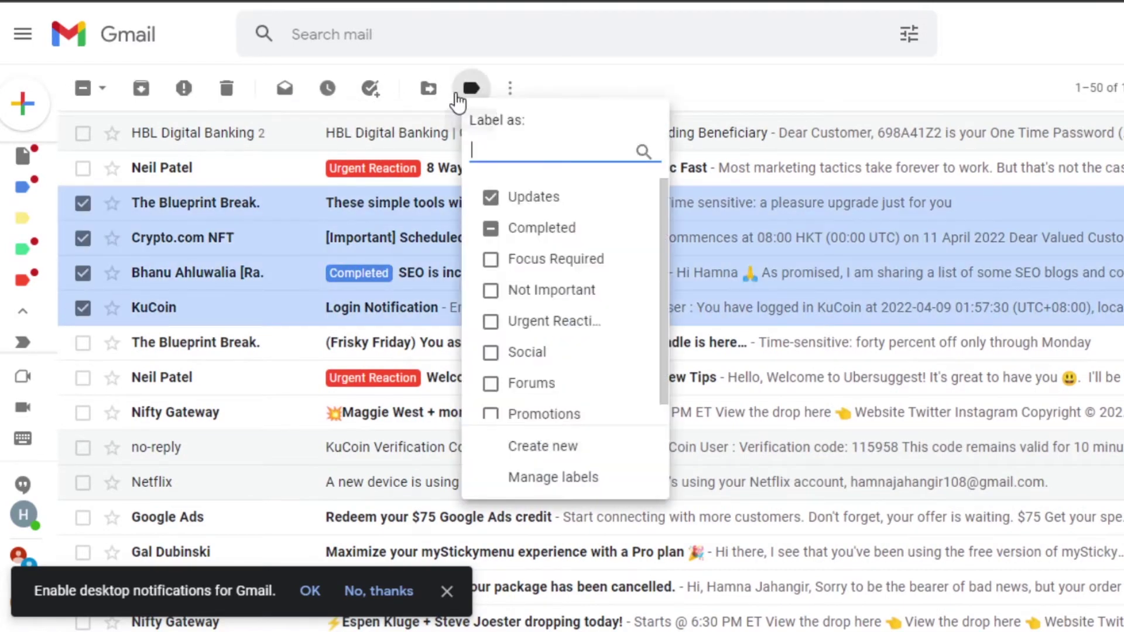
pyautogui.click(498, 262)
pyautogui.click(494, 446)
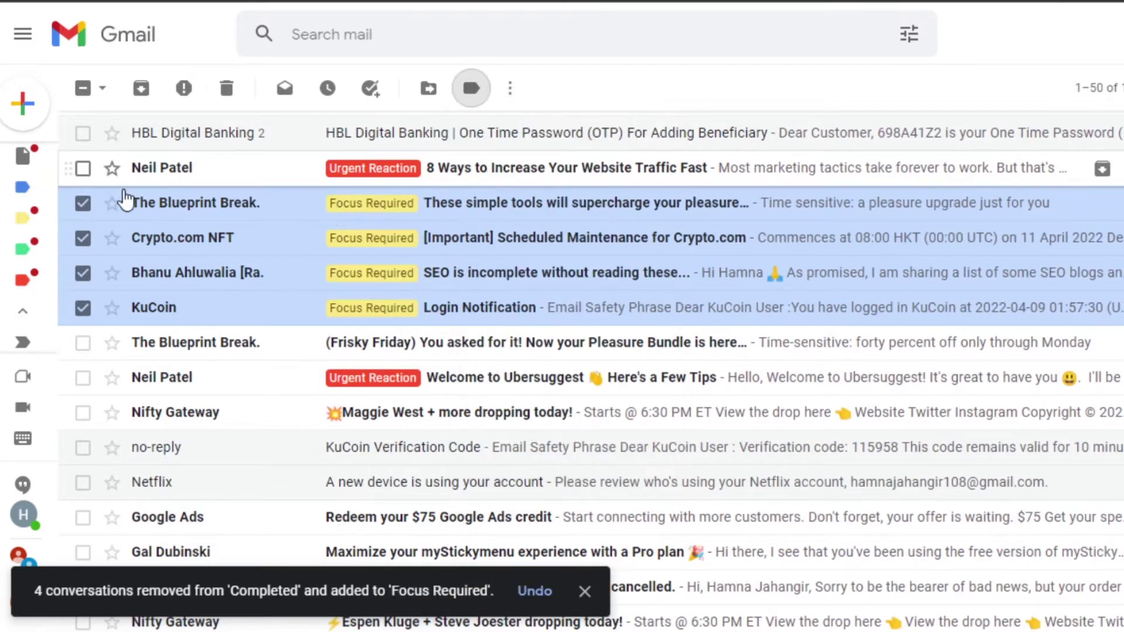
pyautogui.click(83, 204)
pyautogui.click(83, 239)
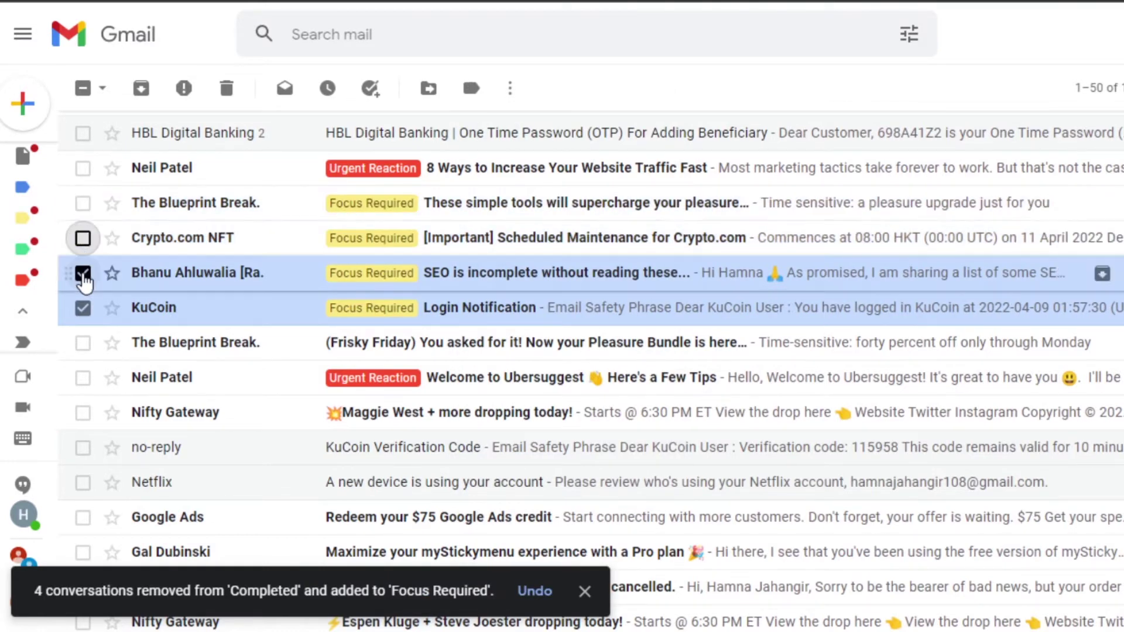
pyautogui.click(83, 273)
pyautogui.click(83, 307)
# Open The Blueprint Break tools email, then go back to the inbox.
pyautogui.click(567, 203)
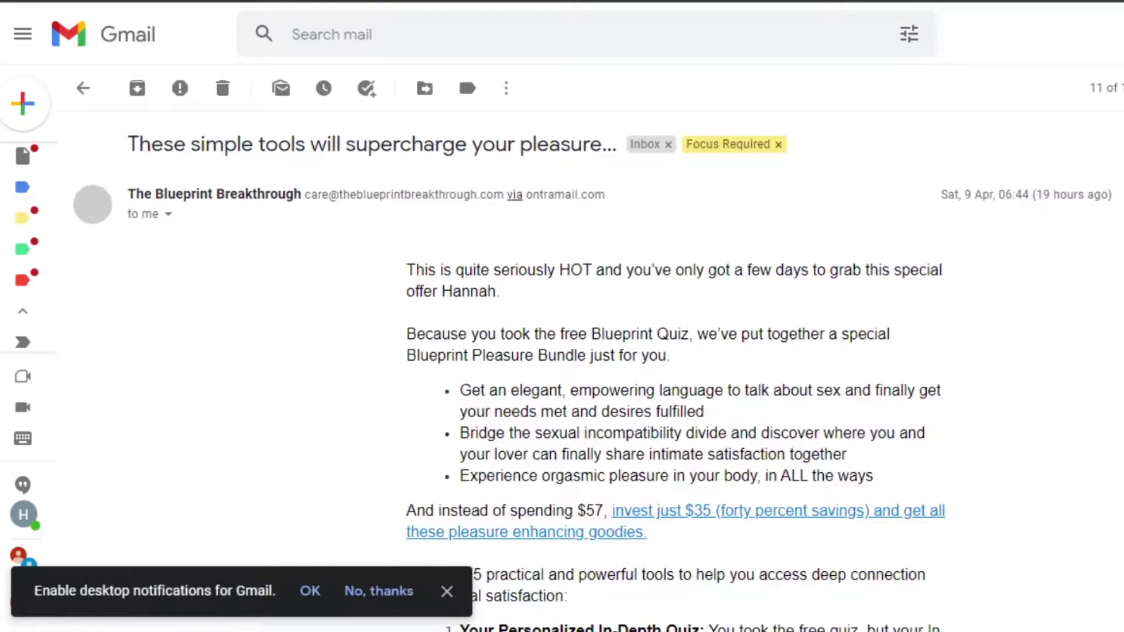
pyautogui.click(83, 89)
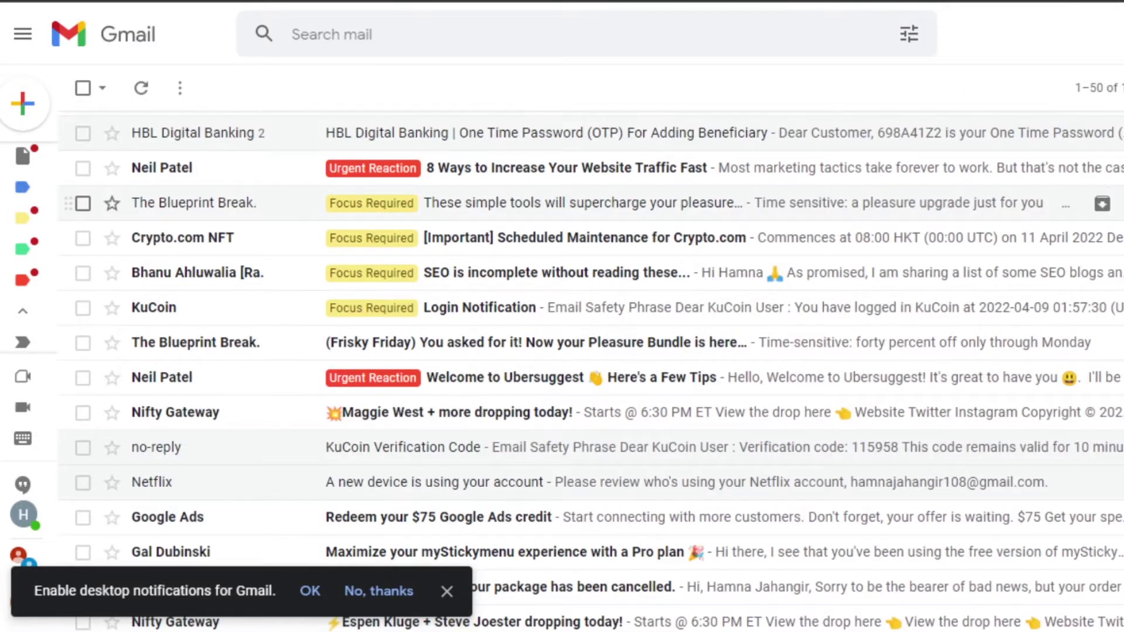
pyautogui.scroll(5, 175, 417)
pyautogui.scroll(-10, 176, 417)
pyautogui.scroll(10, 176, 417)
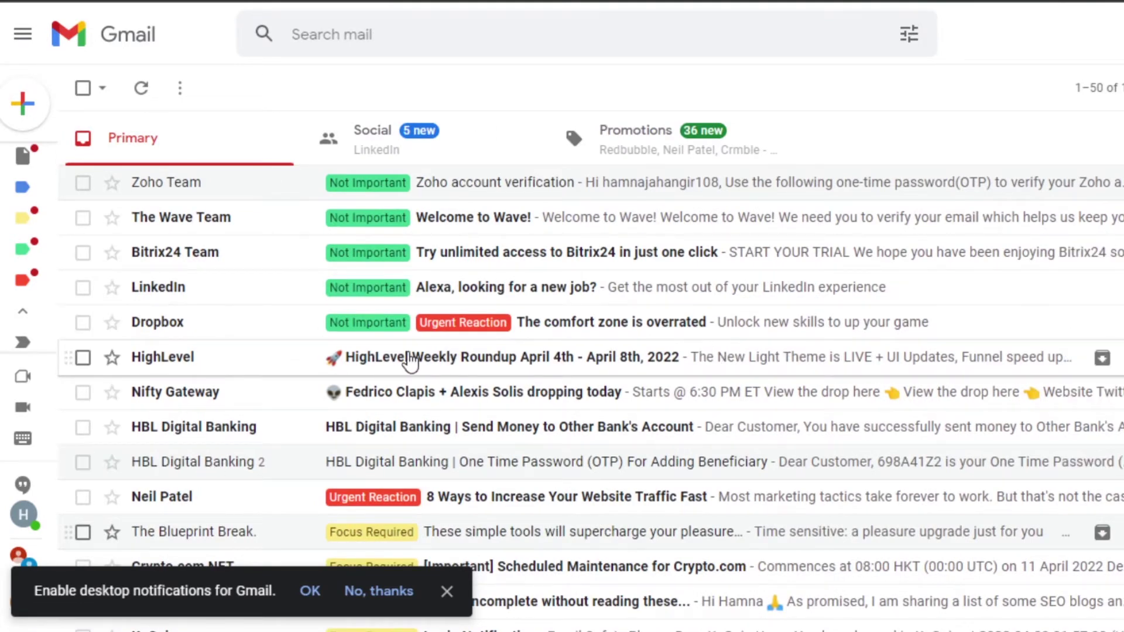
# Open the HighLevel Weekly Roundup email and tick the Completed label for it.
pyautogui.click(411, 362)
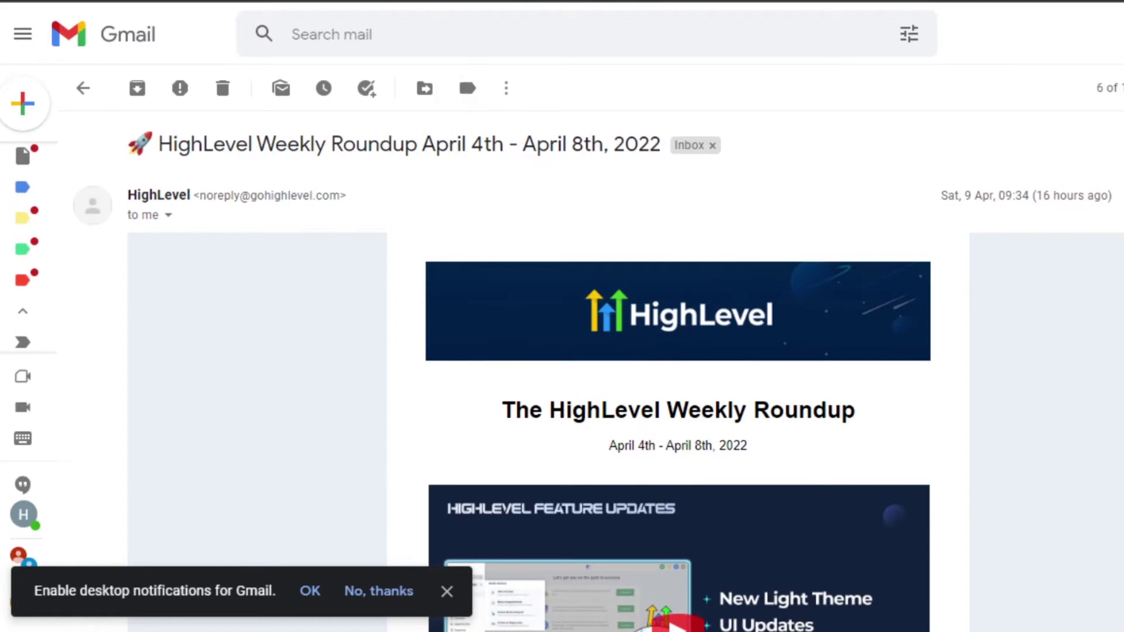
pyautogui.hotkey('ctrl', 'a')
pyautogui.scroll(-3, 677, 410)
pyautogui.scroll(3, 677, 410)
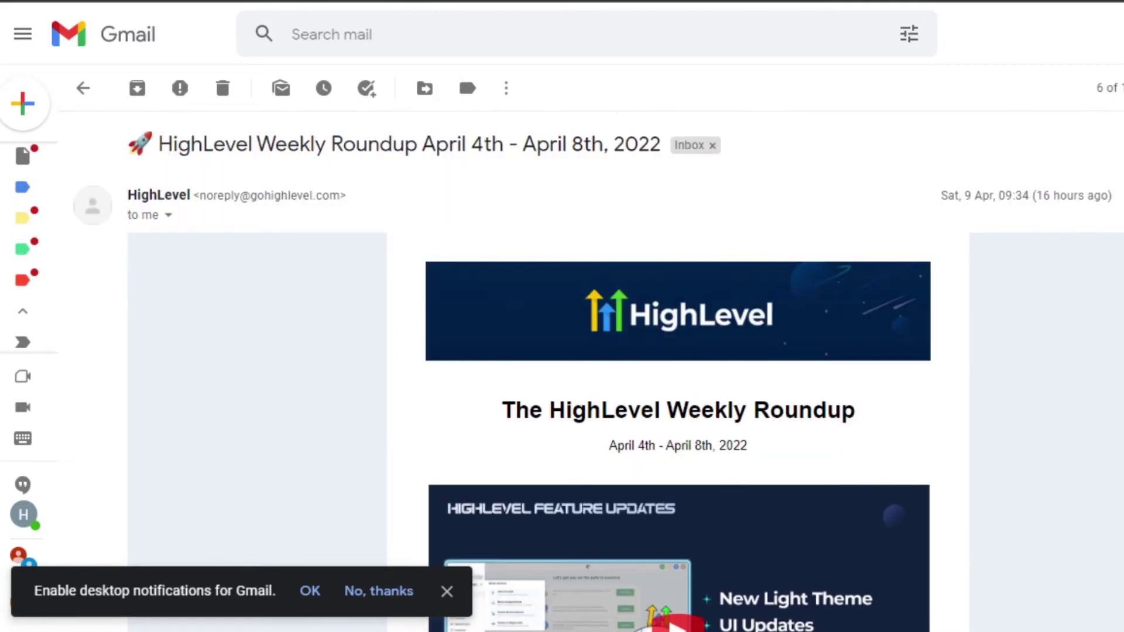
pyautogui.click(468, 93)
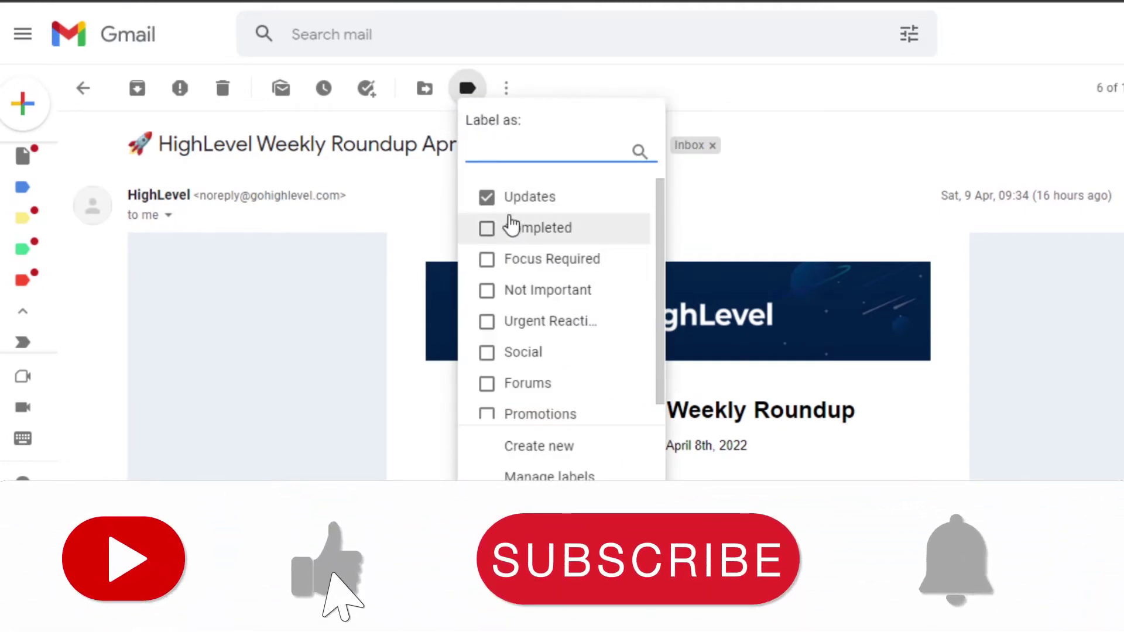
pyautogui.click(491, 231)
pyautogui.click(521, 446)
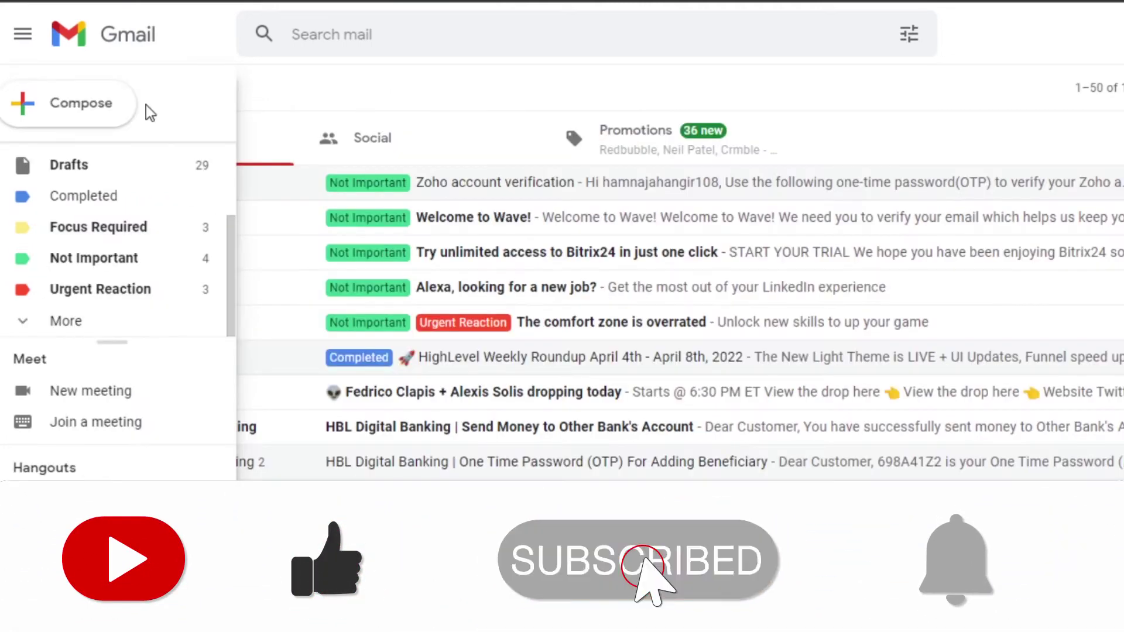
pyautogui.scroll(2, 233, 276)
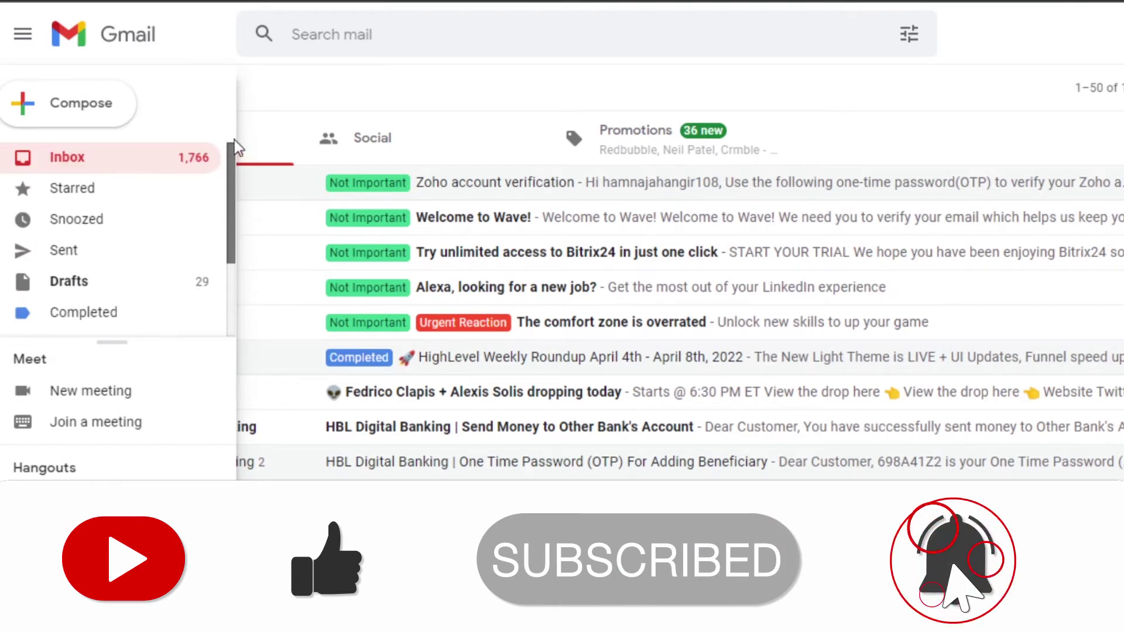
pyautogui.scroll(-2, 233, 276)
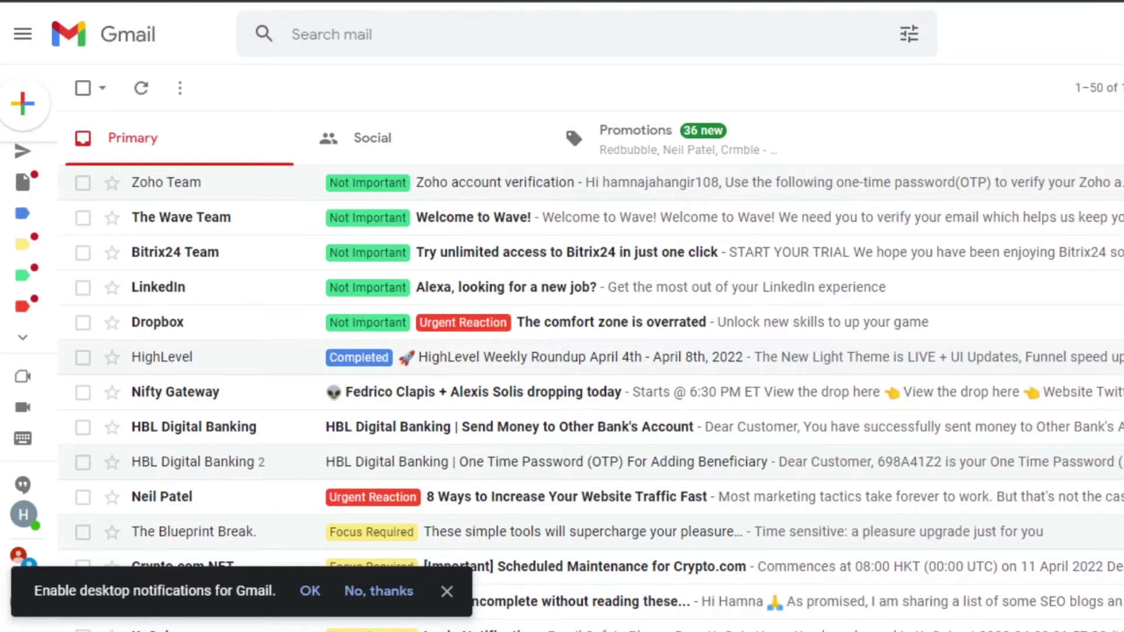
pyautogui.scroll(-5, 542, 351)
pyautogui.scroll(5, 542, 351)
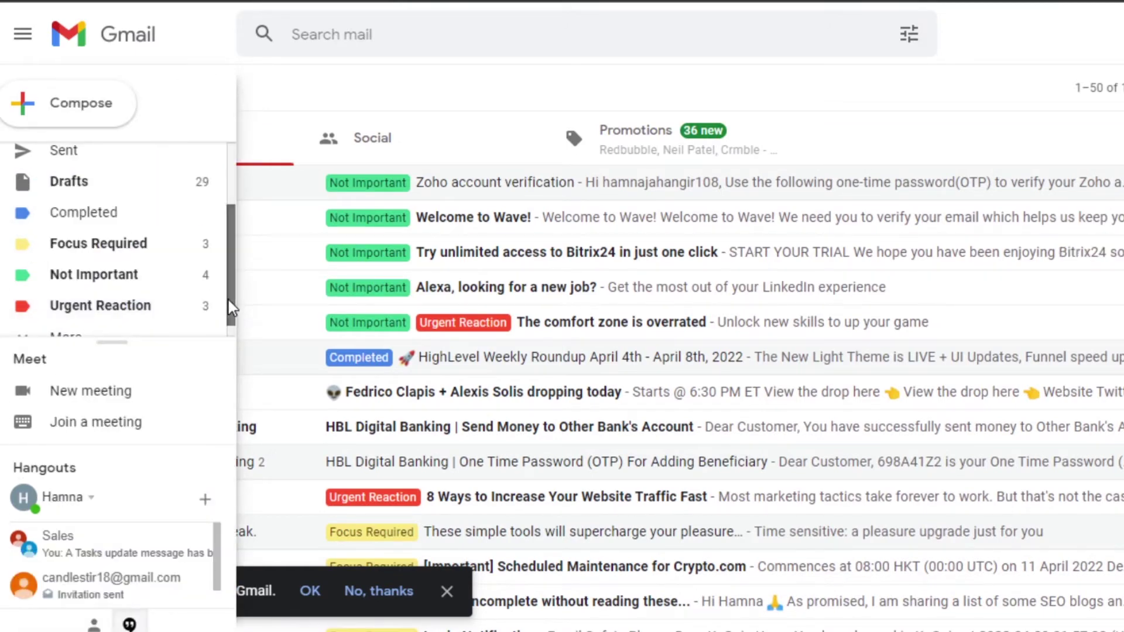
pyautogui.moveTo(231, 306); pyautogui.dragTo(231, 213)
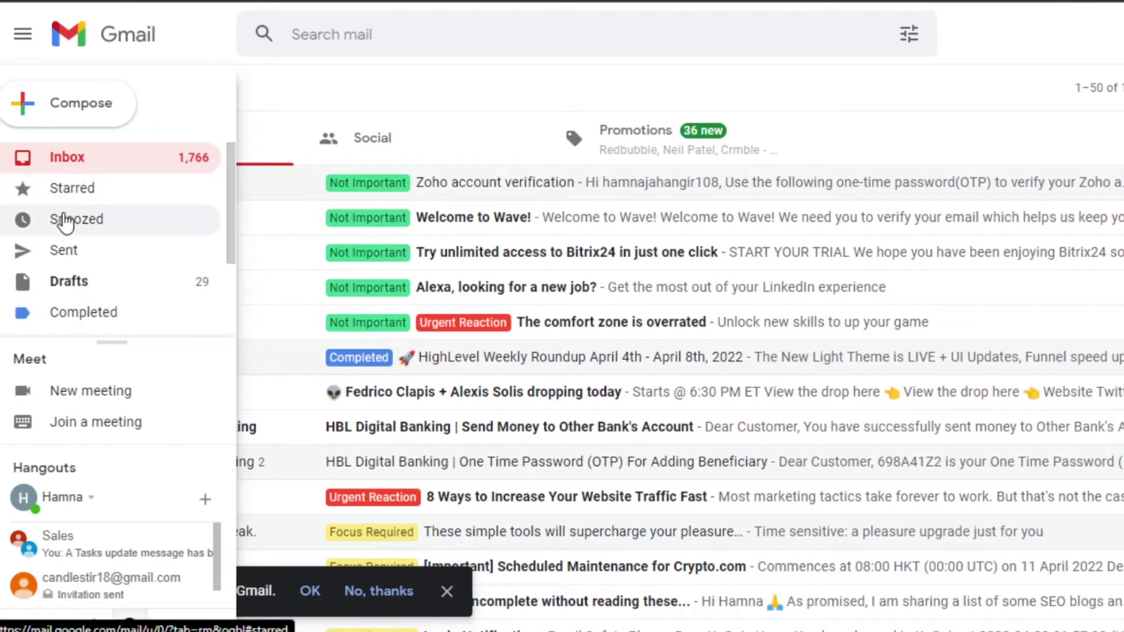
pyautogui.click(73, 225)
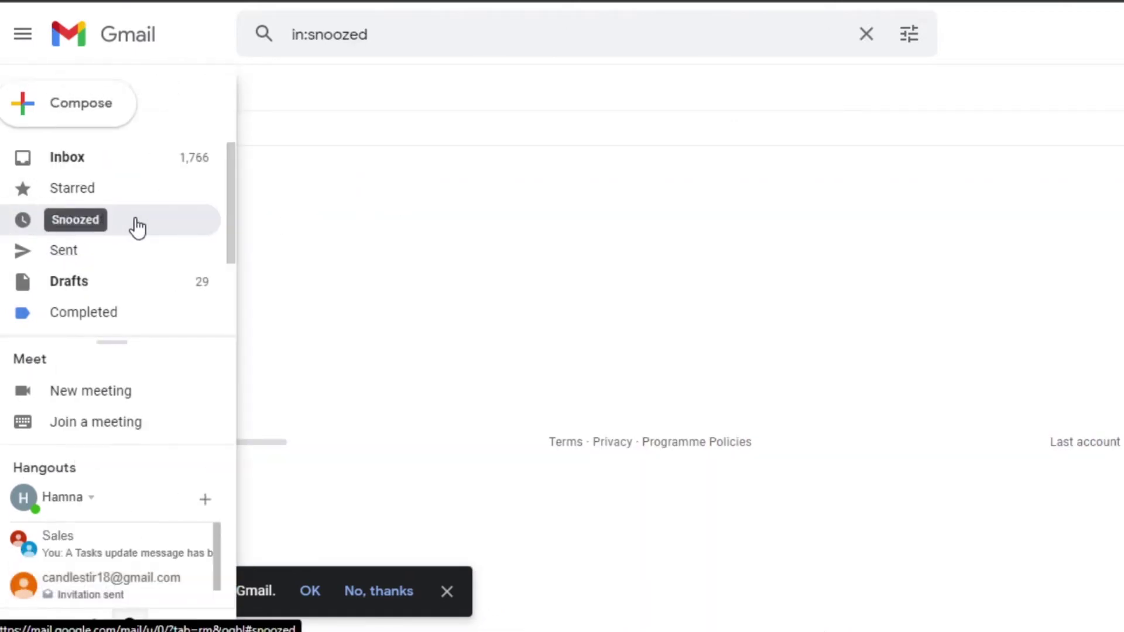
pyautogui.click(103, 168)
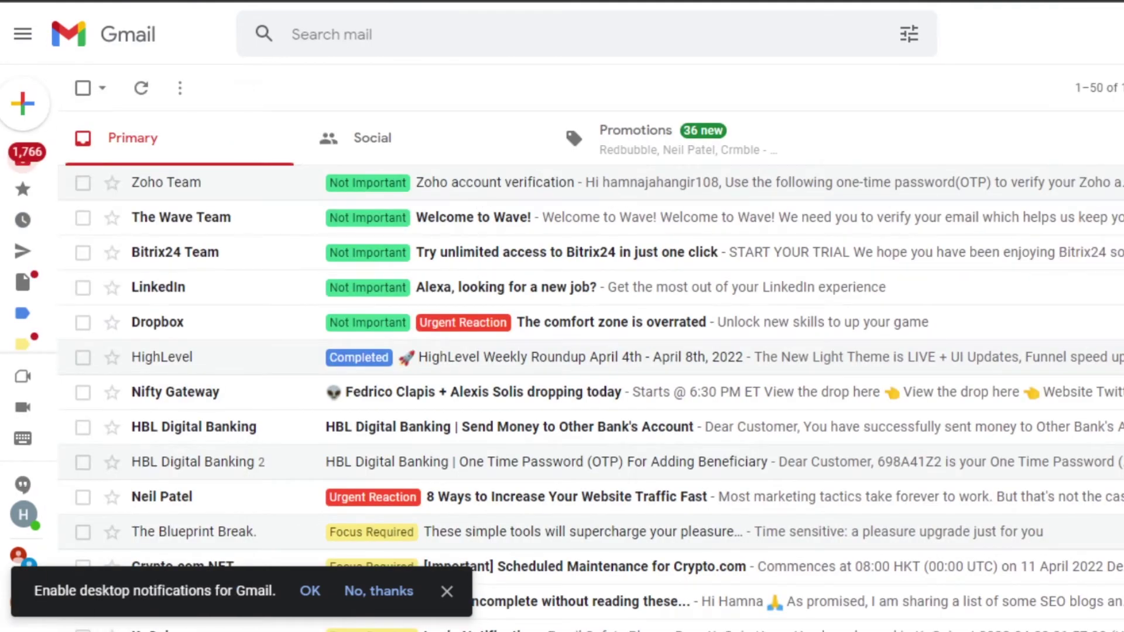
pyautogui.scroll(-5, 539, 238)
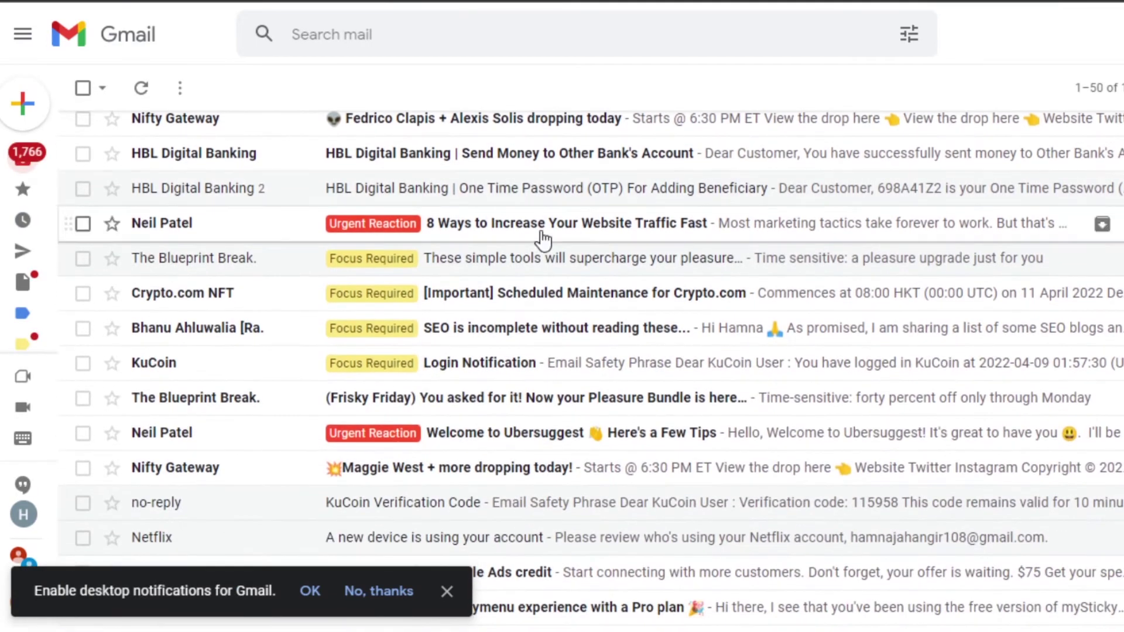
# Snooze the Blueprint Break 'Frisky Friday' email until next week.
pyautogui.click(84, 400)
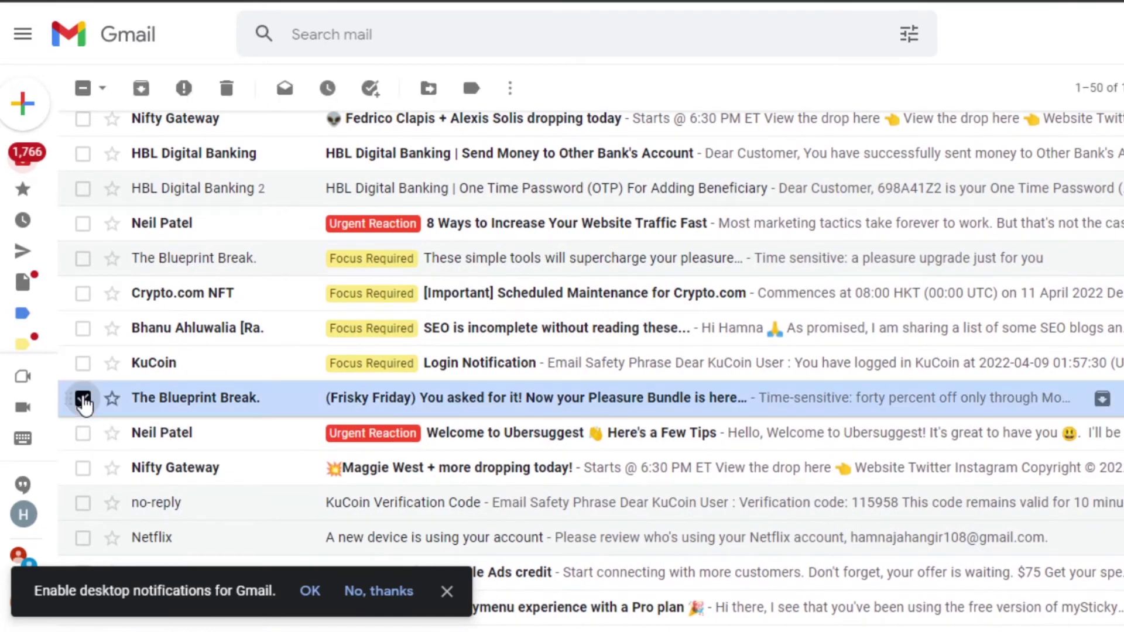
pyautogui.click(326, 91)
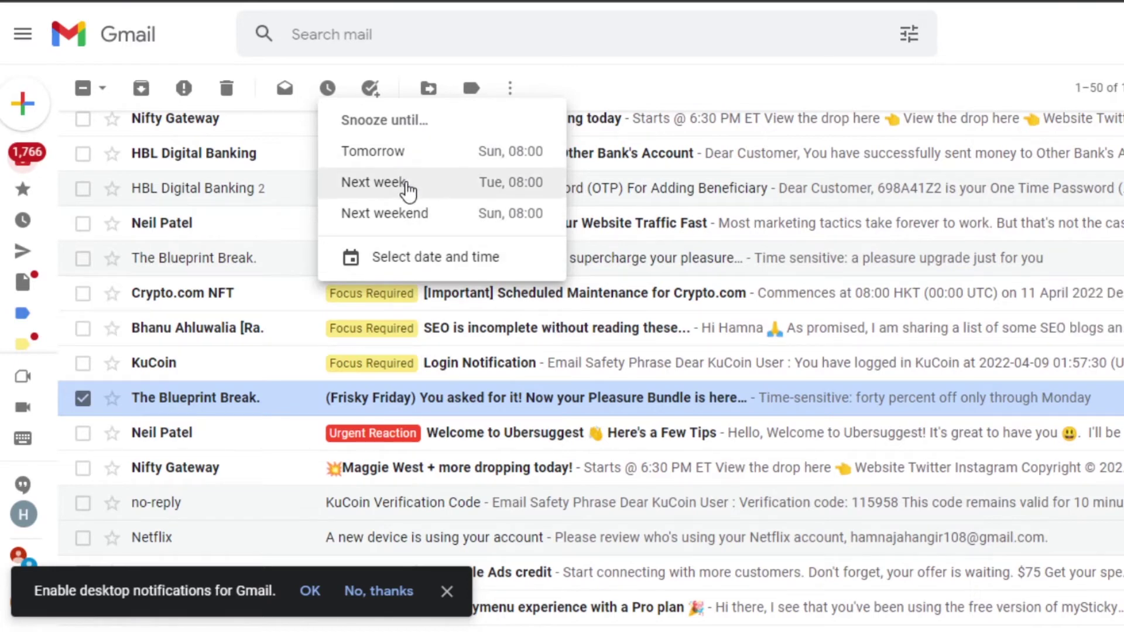
pyautogui.click(444, 187)
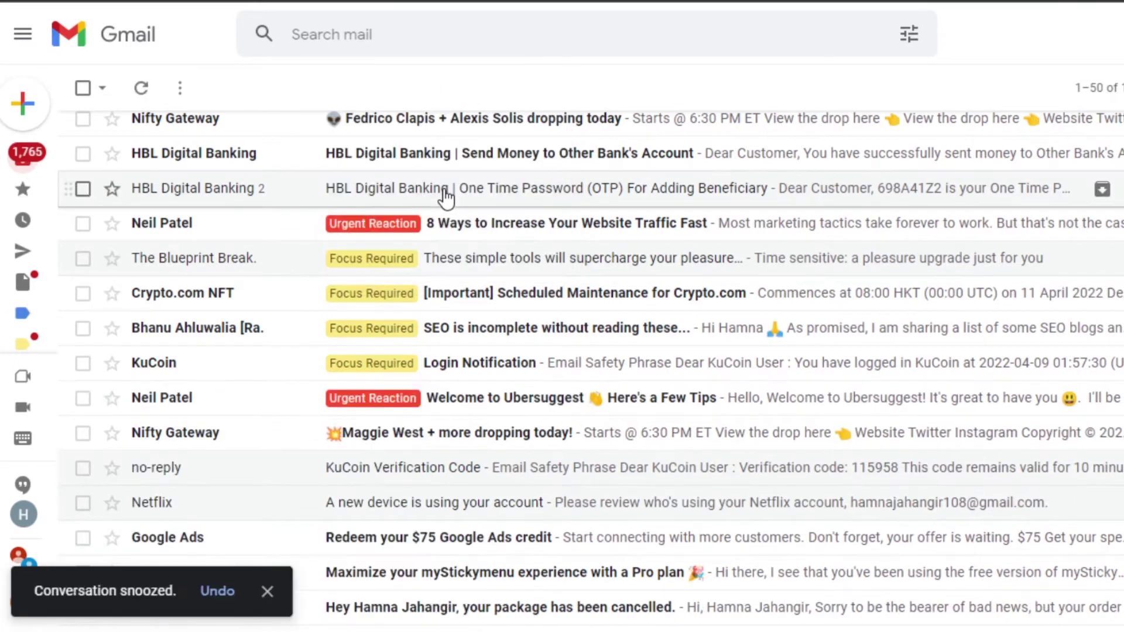
# View the five emails under the Not Important label, then go back to the Inbox.
pyautogui.moveTo(128, 263)
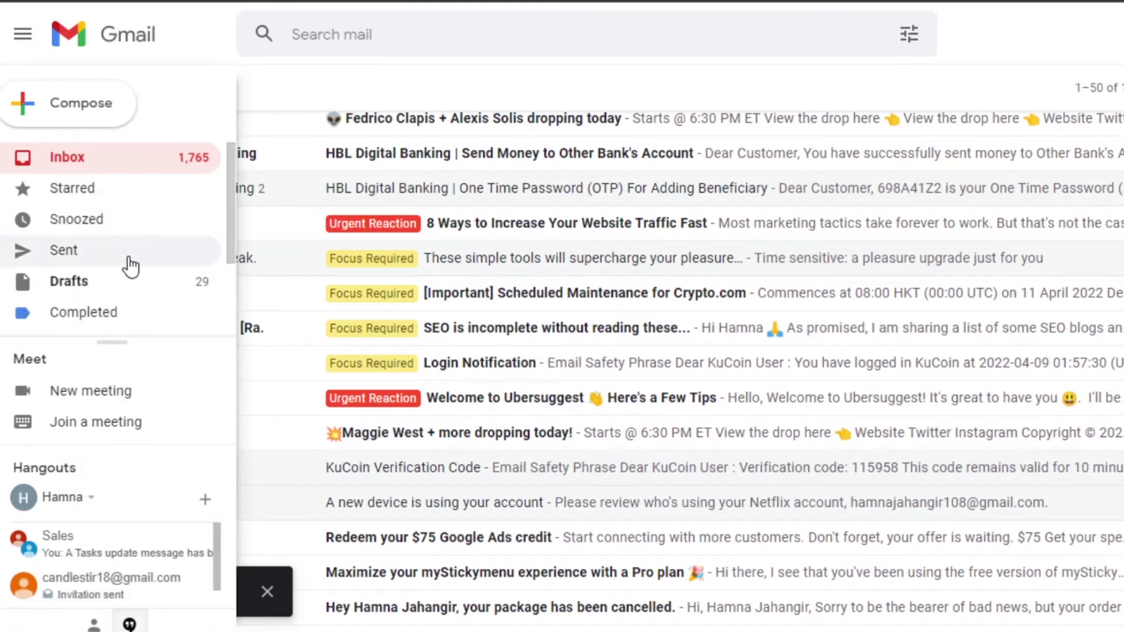
pyautogui.moveTo(230, 173); pyautogui.dragTo(224, 256)
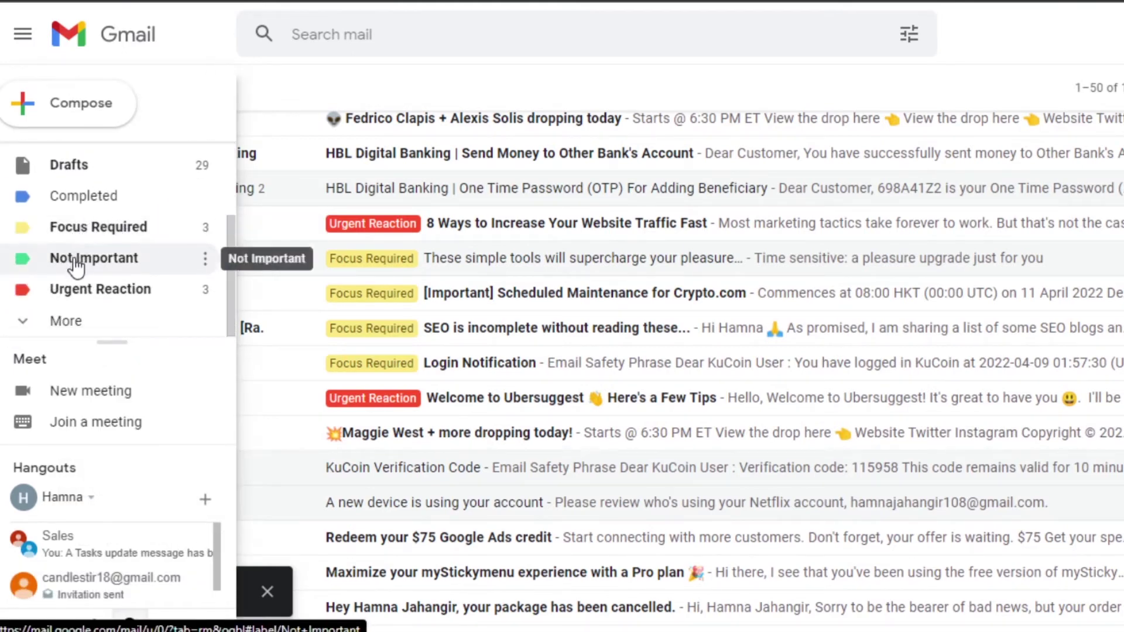
pyautogui.click(140, 264)
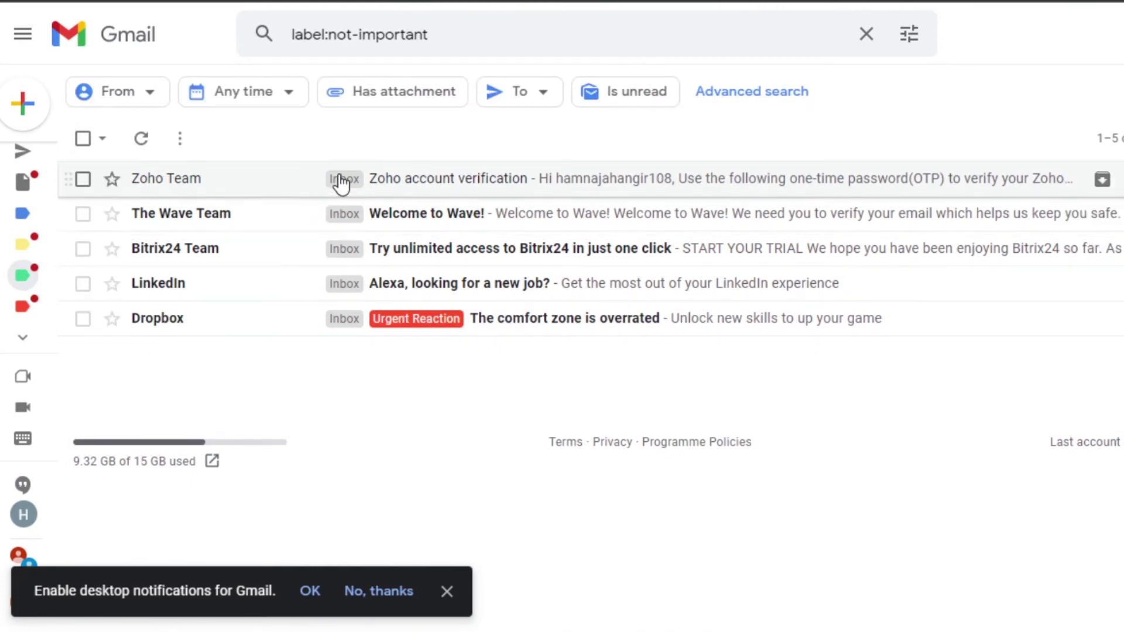
pyautogui.click(264, 96)
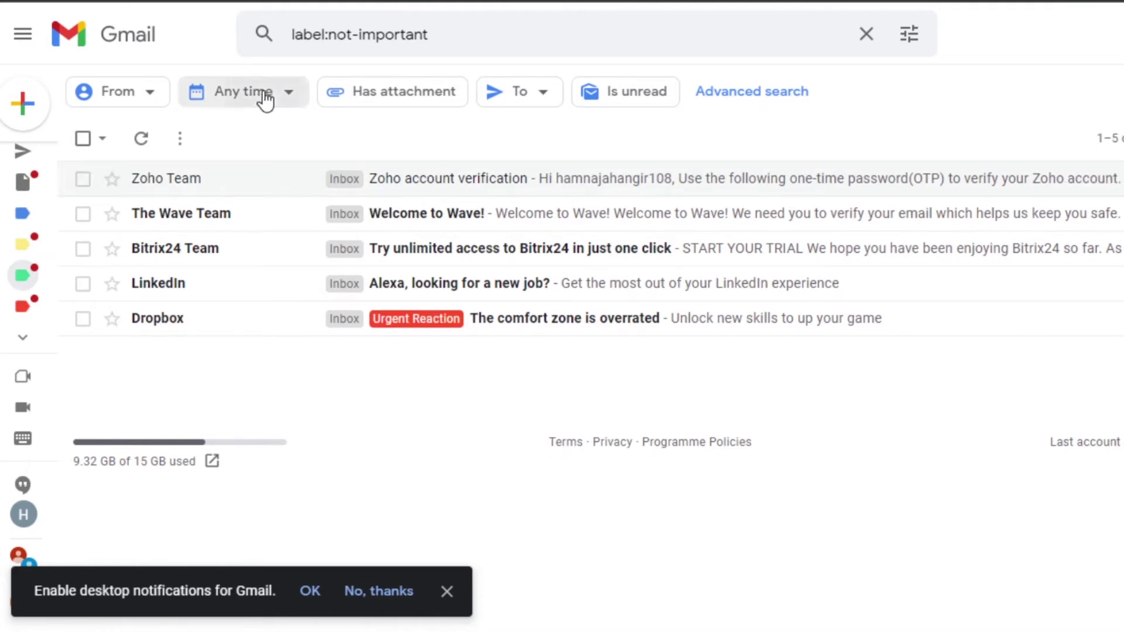
pyautogui.click(485, 137)
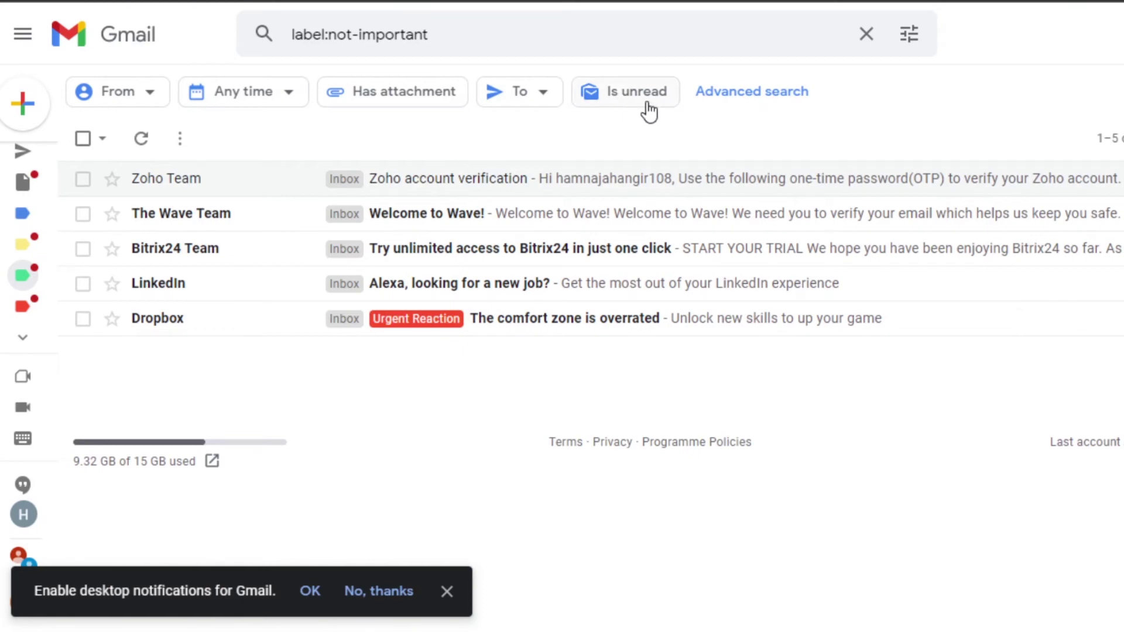
pyautogui.moveTo(65, 201)
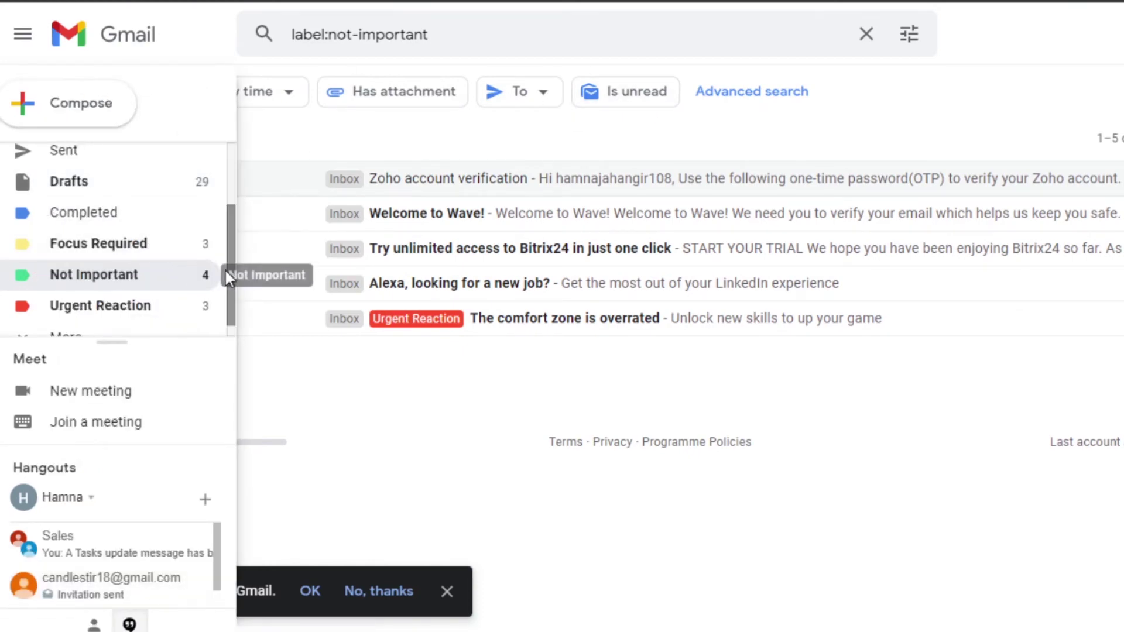
pyautogui.moveTo(229, 276); pyautogui.dragTo(237, 179)
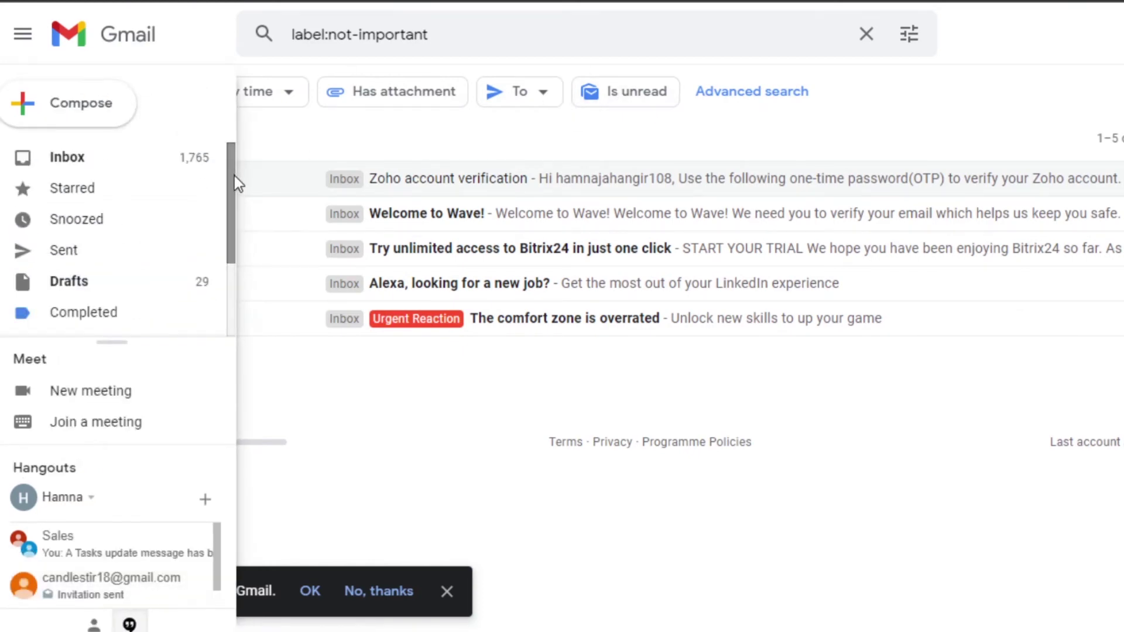
pyautogui.click(59, 166)
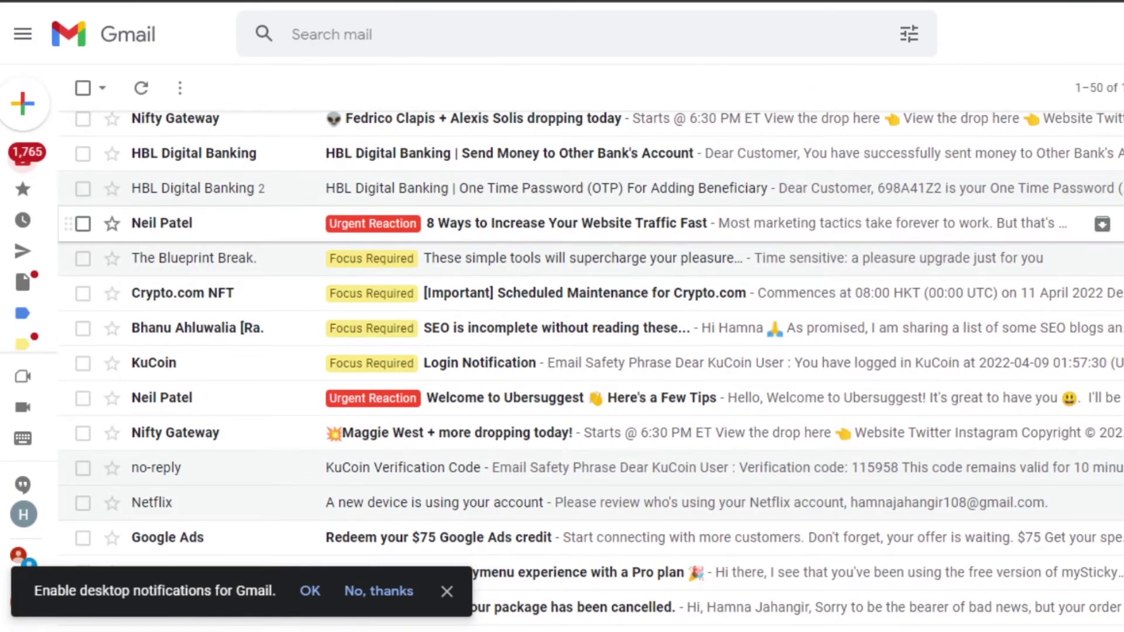
pyautogui.scroll(5, 585, 351)
pyautogui.scroll(-10, 586, 351)
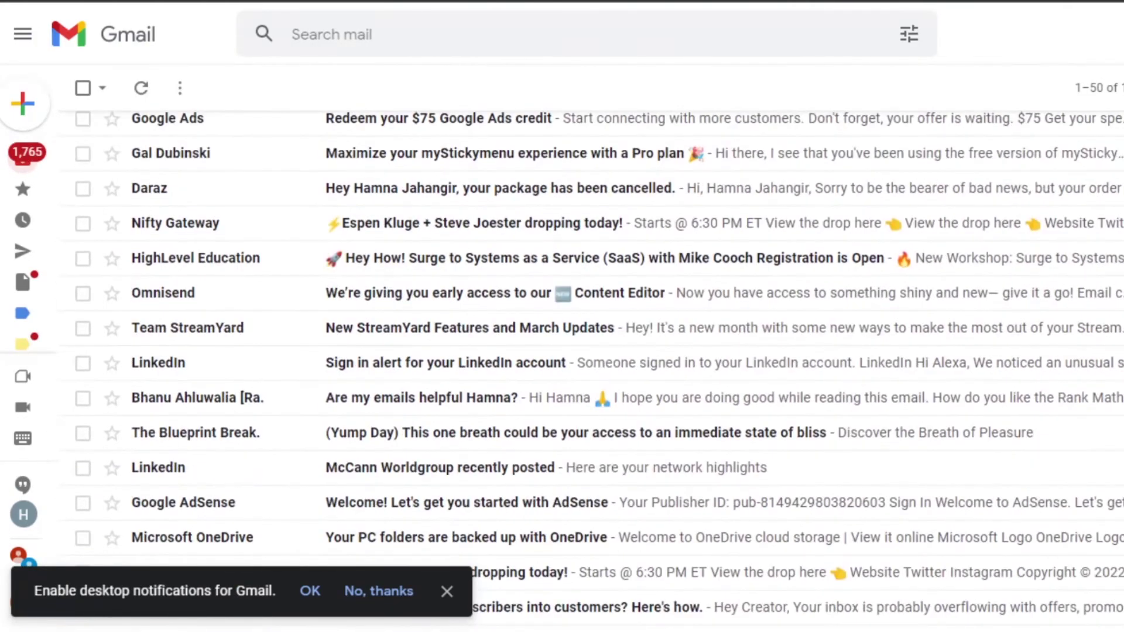
pyautogui.scroll(-10, 586, 368)
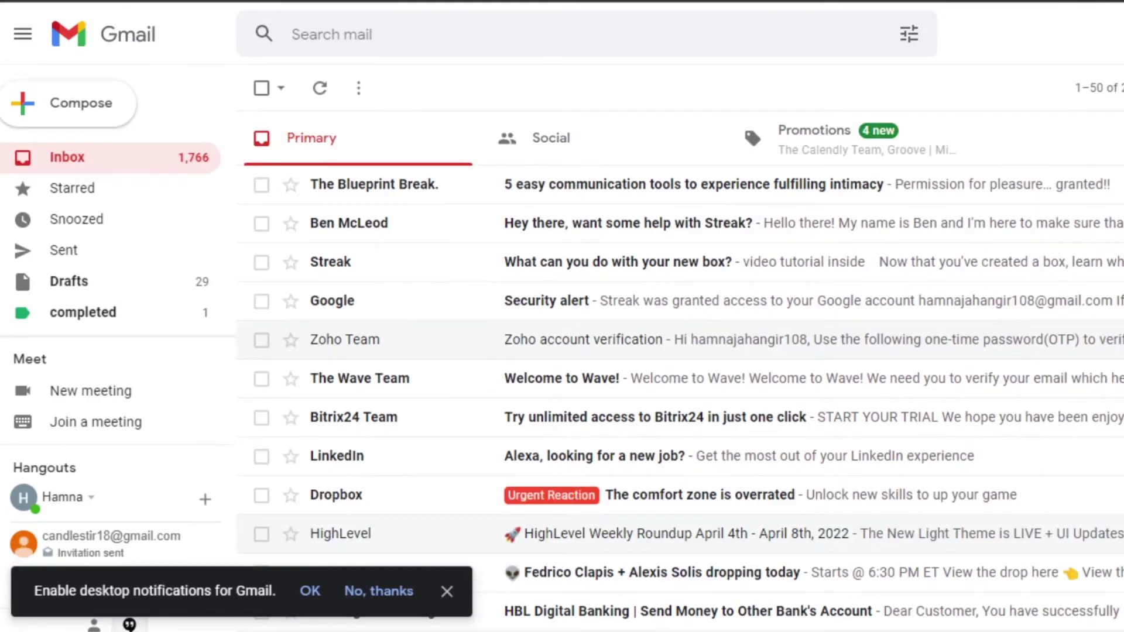
pyautogui.scroll(-12, 680, 371)
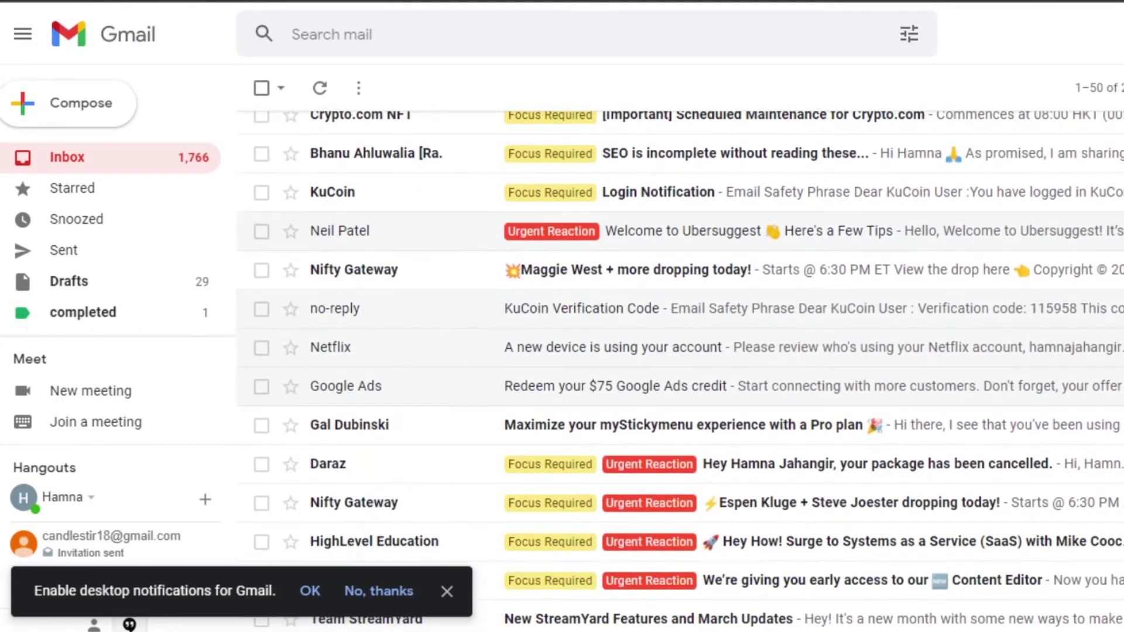
pyautogui.scroll(12, 680, 371)
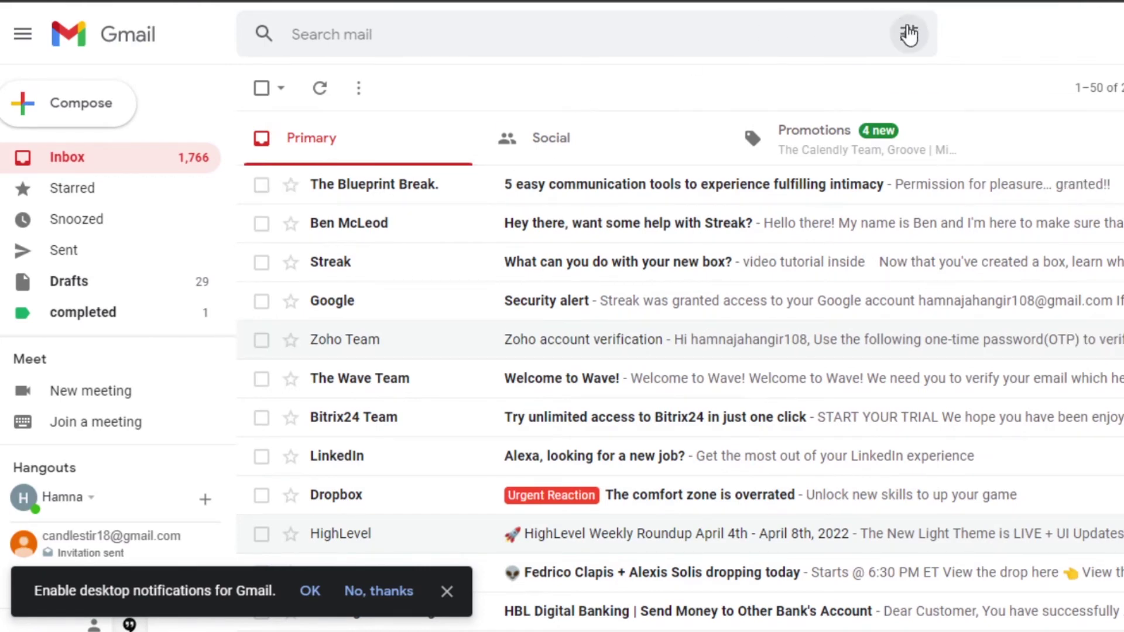
# Show Gmail's advanced search panel, closing it once and reopening it.
pyautogui.click(909, 33)
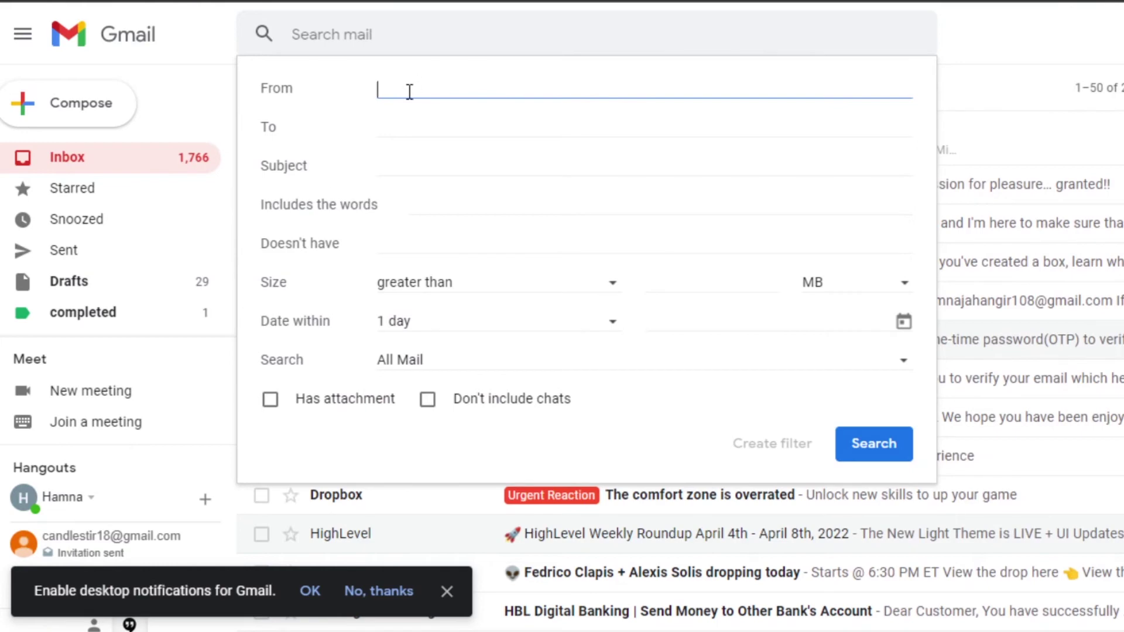
pyautogui.click(1030, 41)
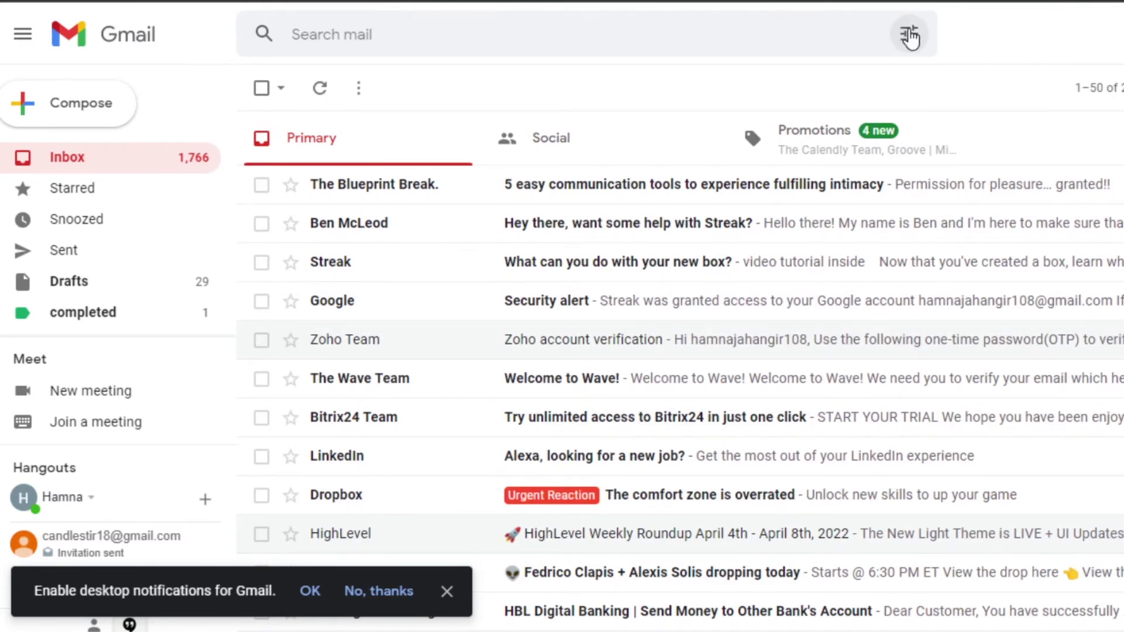
pyautogui.click(913, 32)
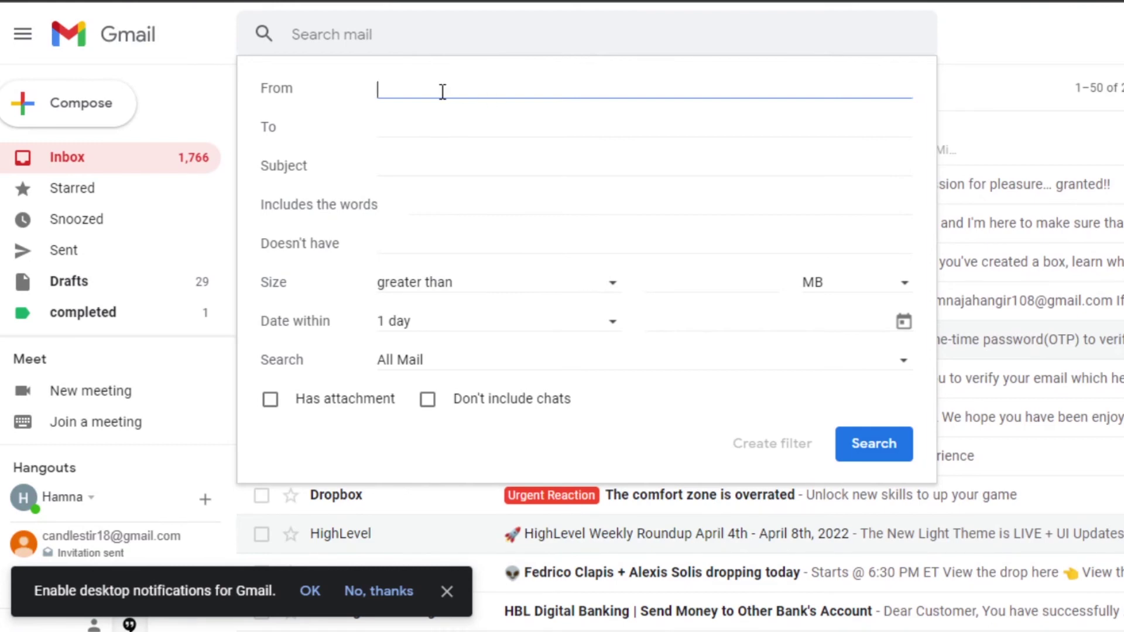
# Search All Mail for emails from Hbl containing 'Transaction' within 1 week of 2022/04/10.
pyautogui.write('Hbl')
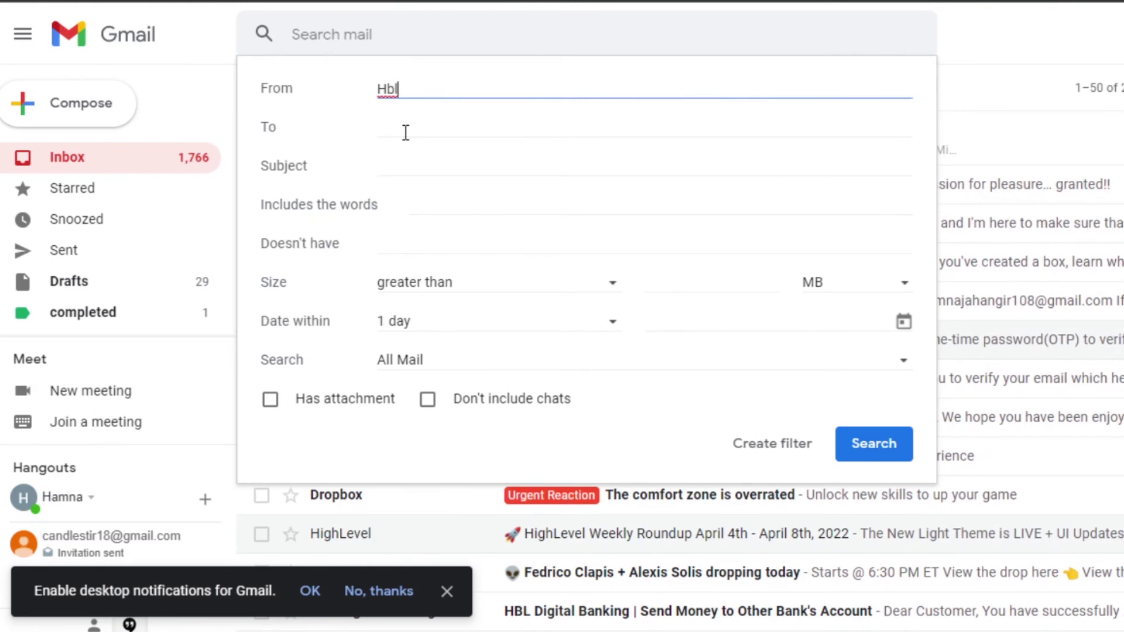
pyautogui.click(406, 132)
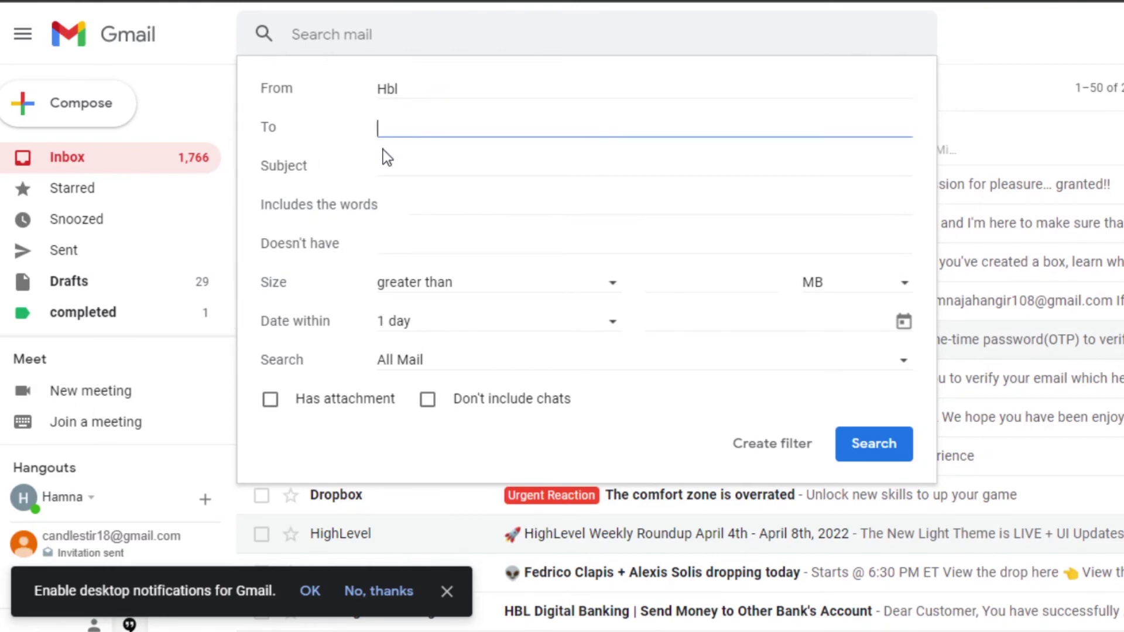
pyautogui.click(405, 158)
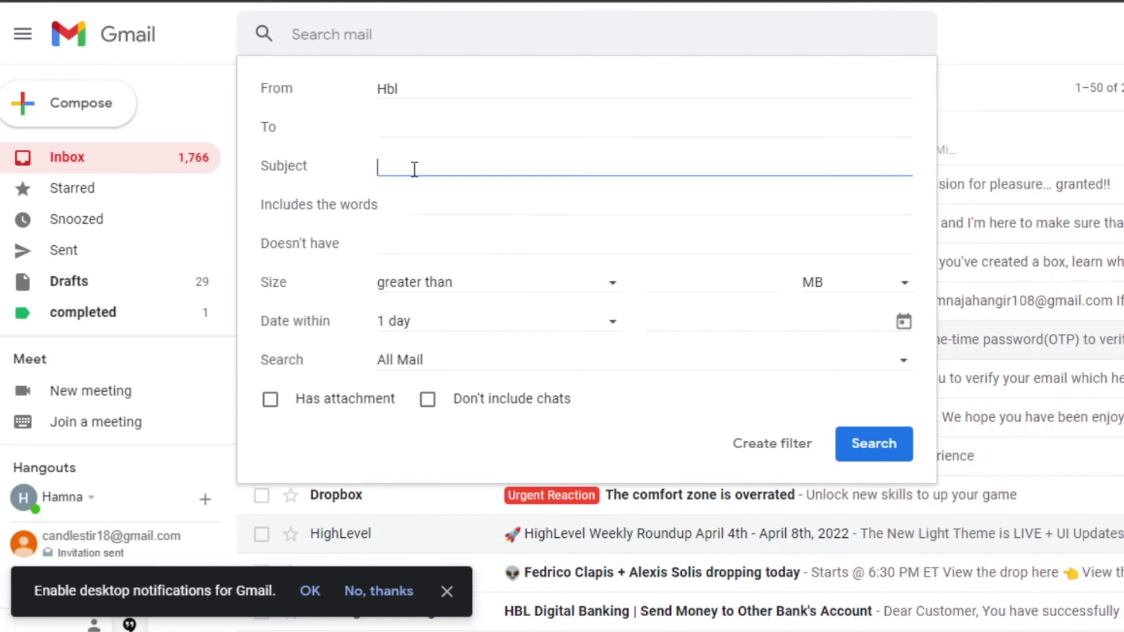
pyautogui.click(424, 205)
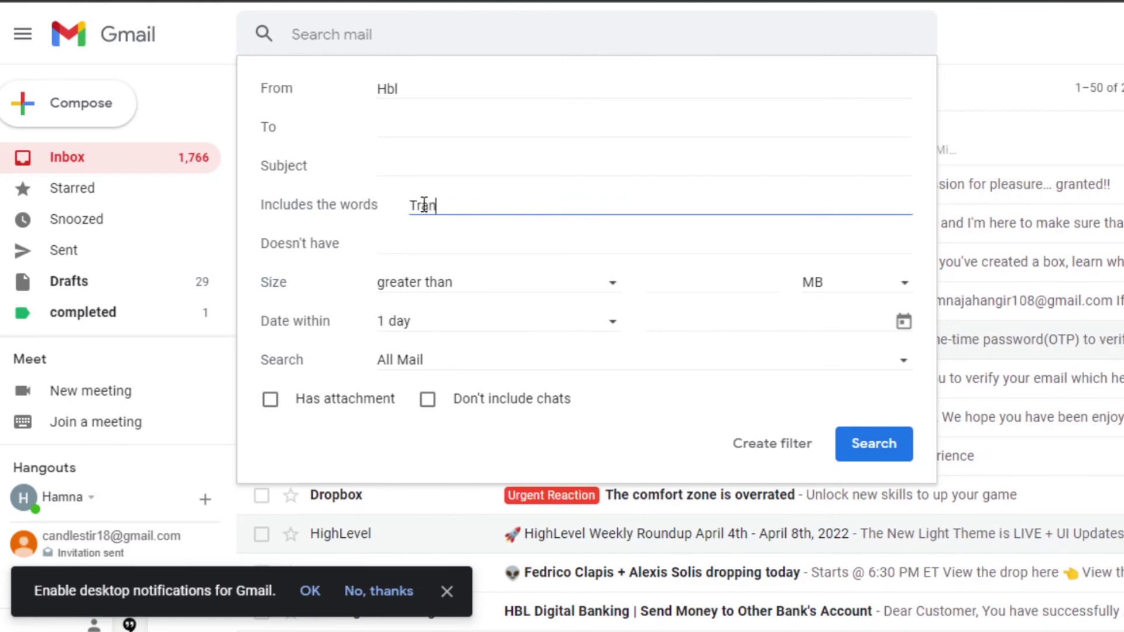
pyautogui.write('Transaction')
pyautogui.click(573, 331)
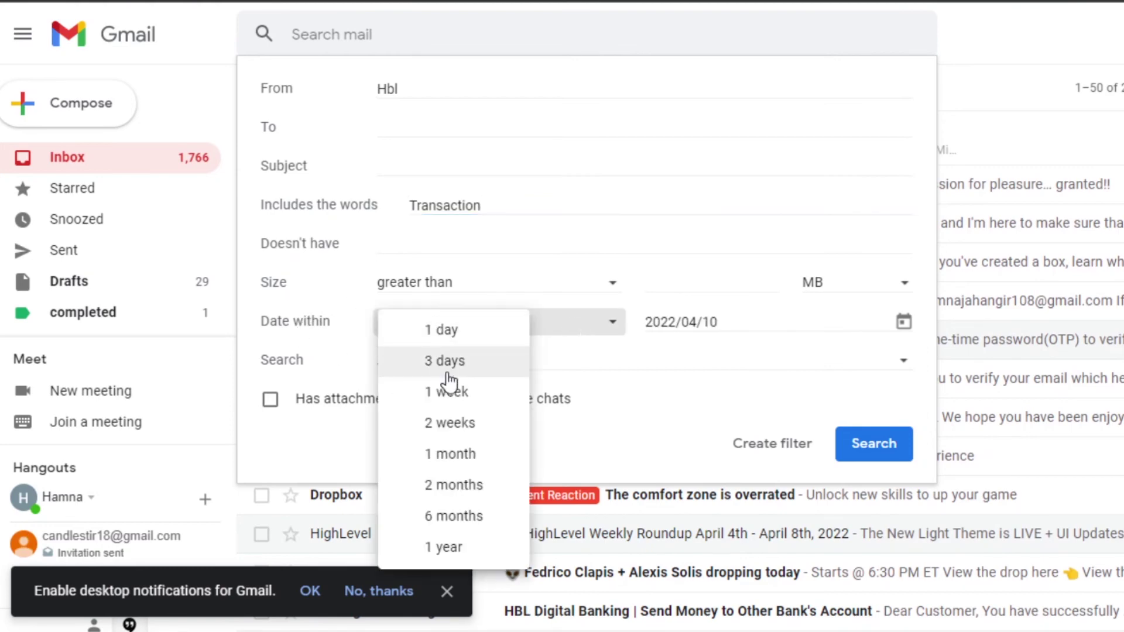
pyautogui.click(448, 399)
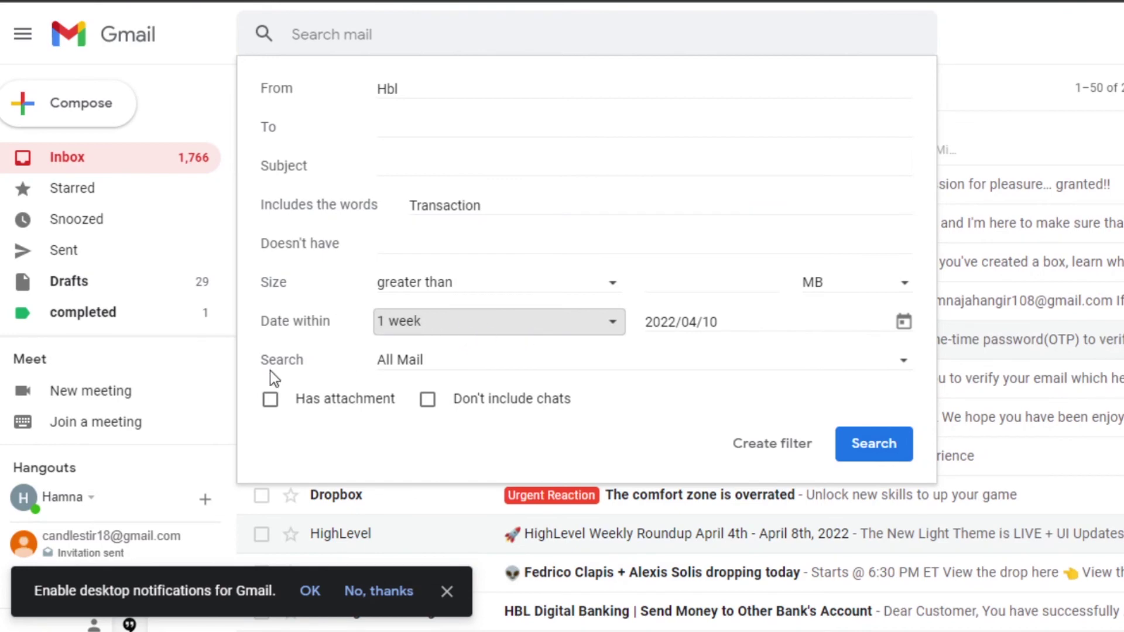
pyautogui.click(629, 366)
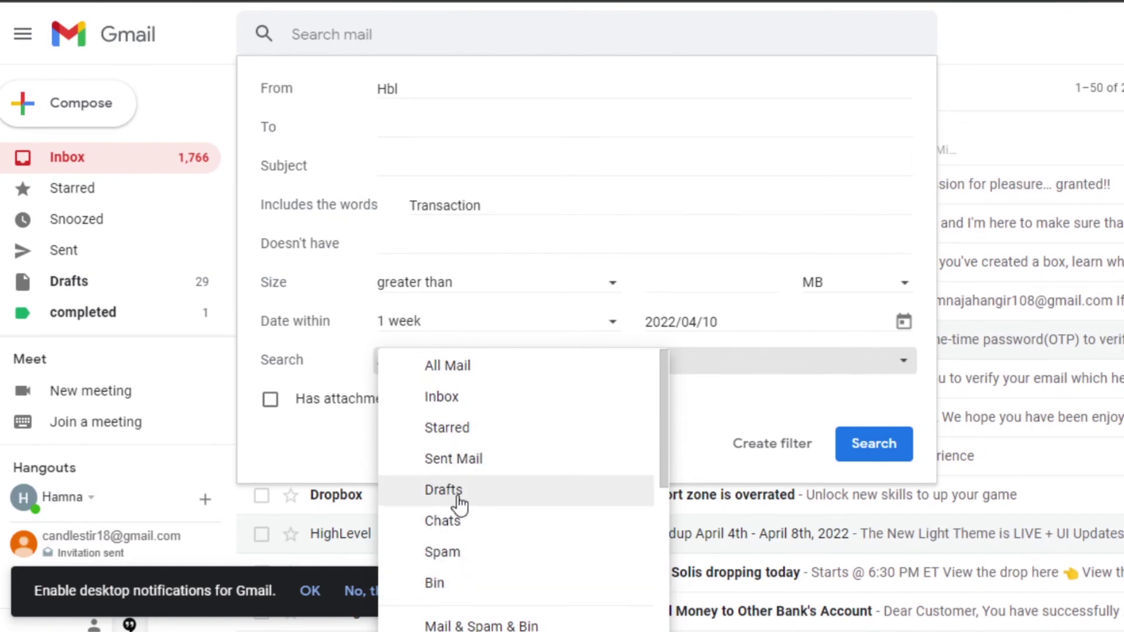
pyautogui.click(455, 369)
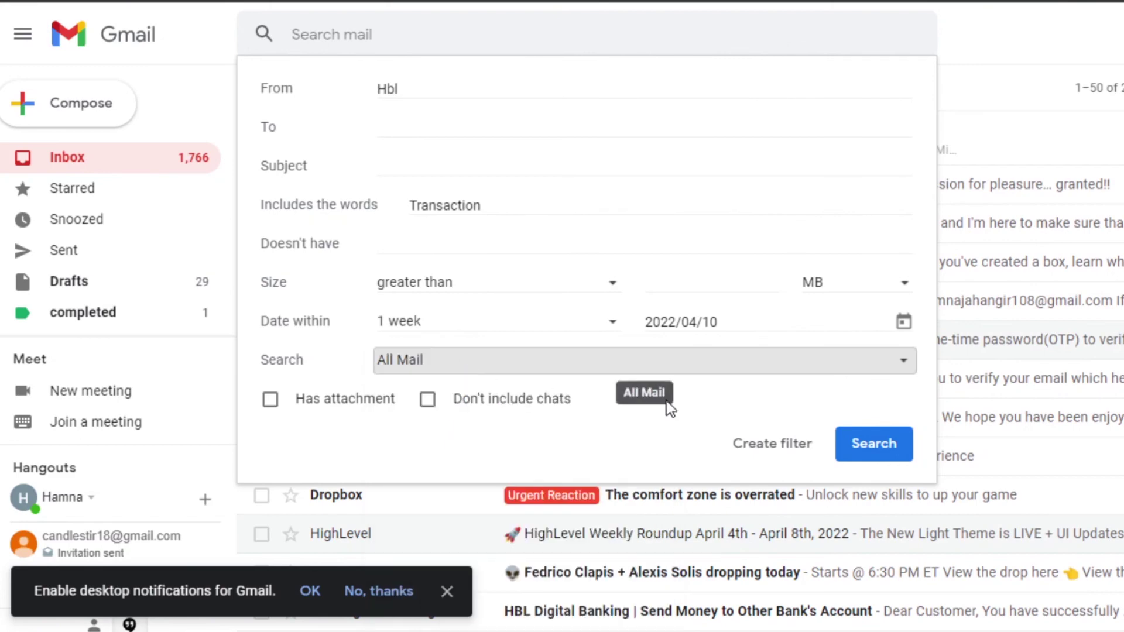
pyautogui.click(881, 451)
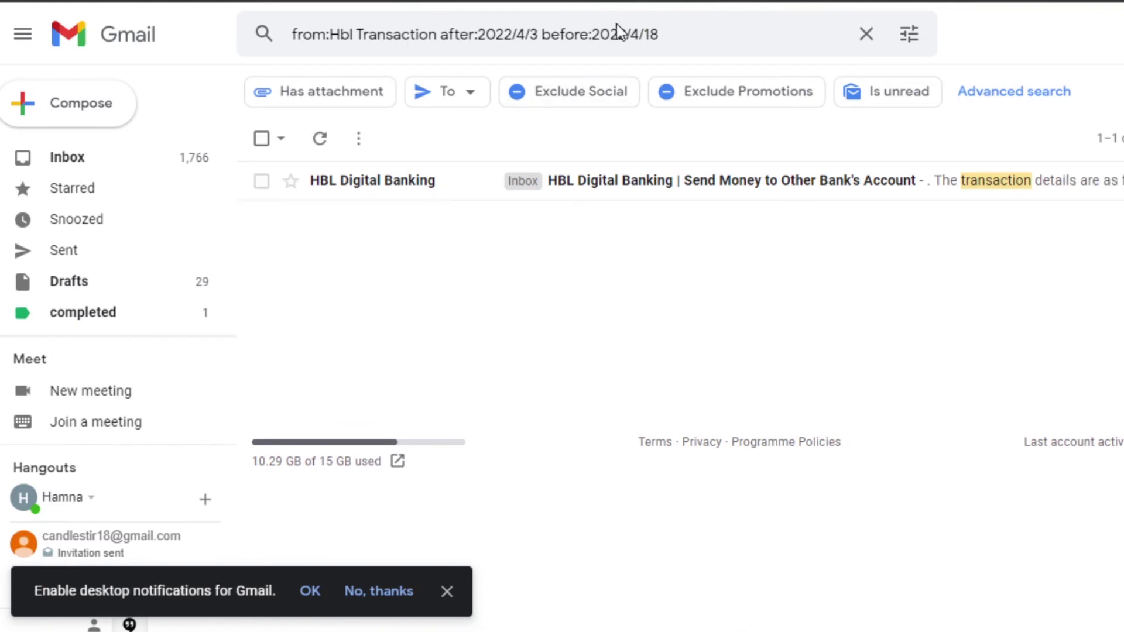
# Clear the search results and return to the Primary inbox.
pyautogui.click(658, 36)
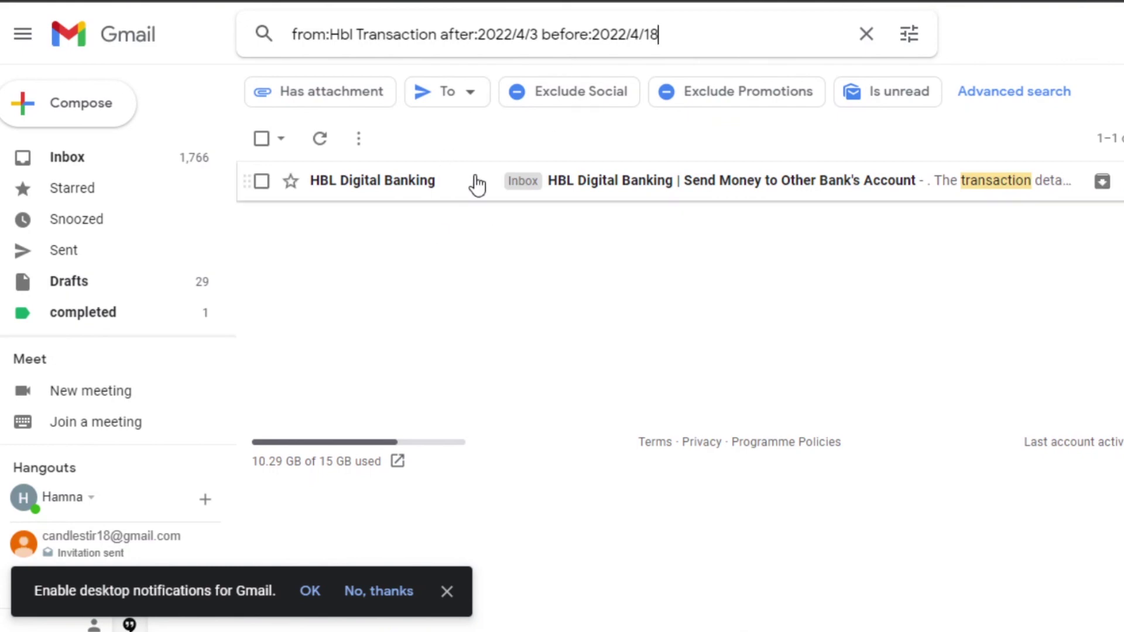
pyautogui.hotkey('alt', 'Left')
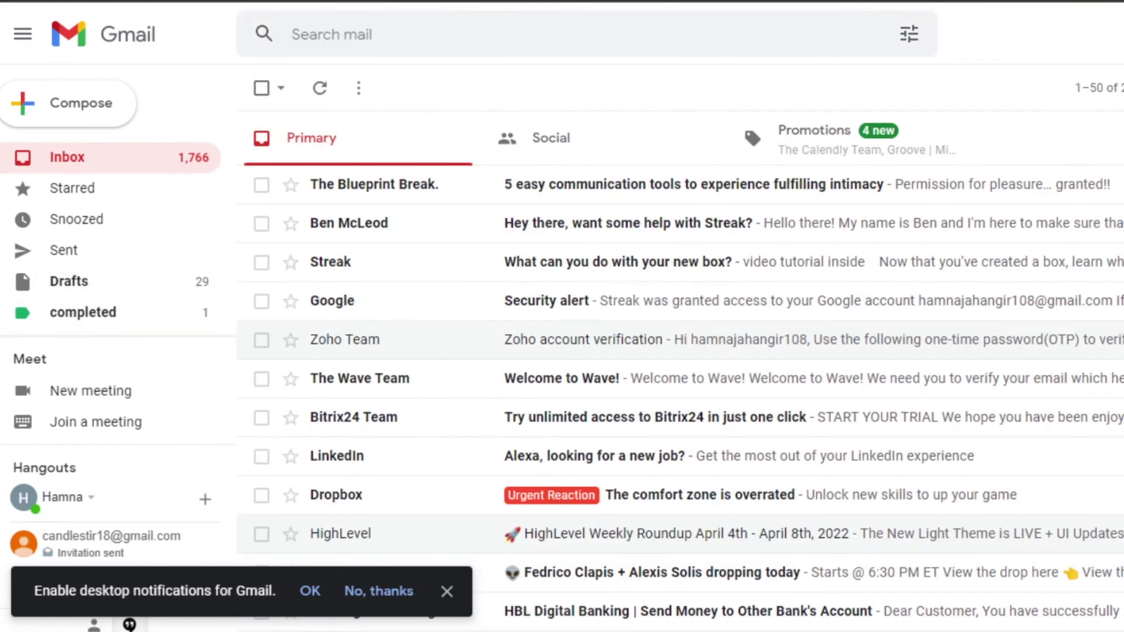
# Find and select the HBL Digital Banking 'Send Money to Other Bank's Account' email.
pyautogui.scroll(-10, 679, 368)
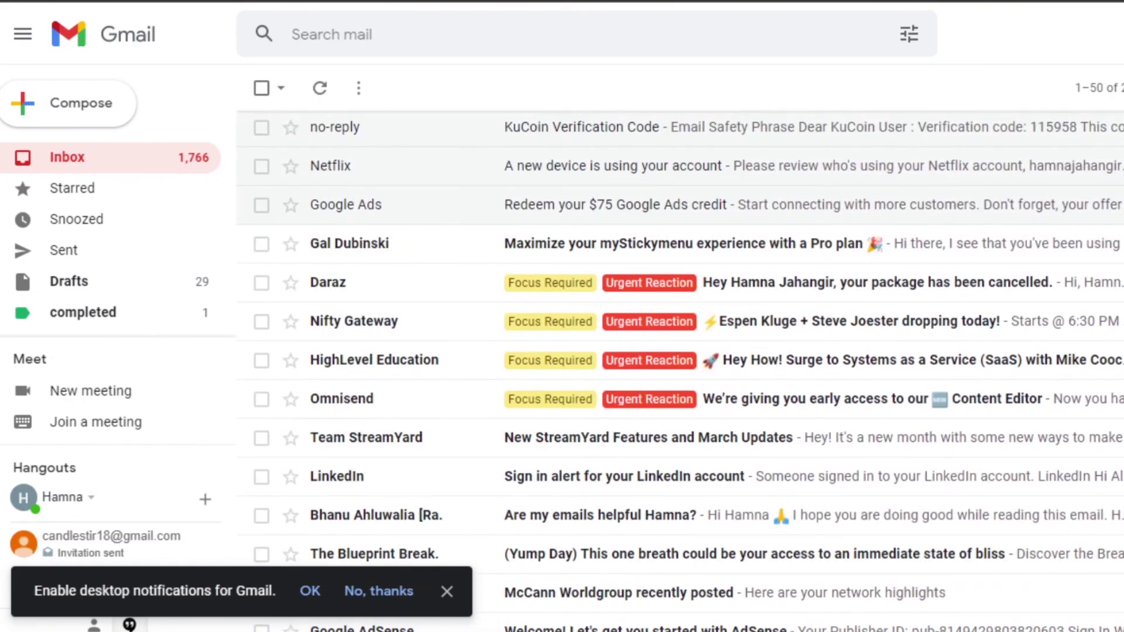
pyautogui.scroll(-7, 679, 369)
pyautogui.scroll(14, 679, 369)
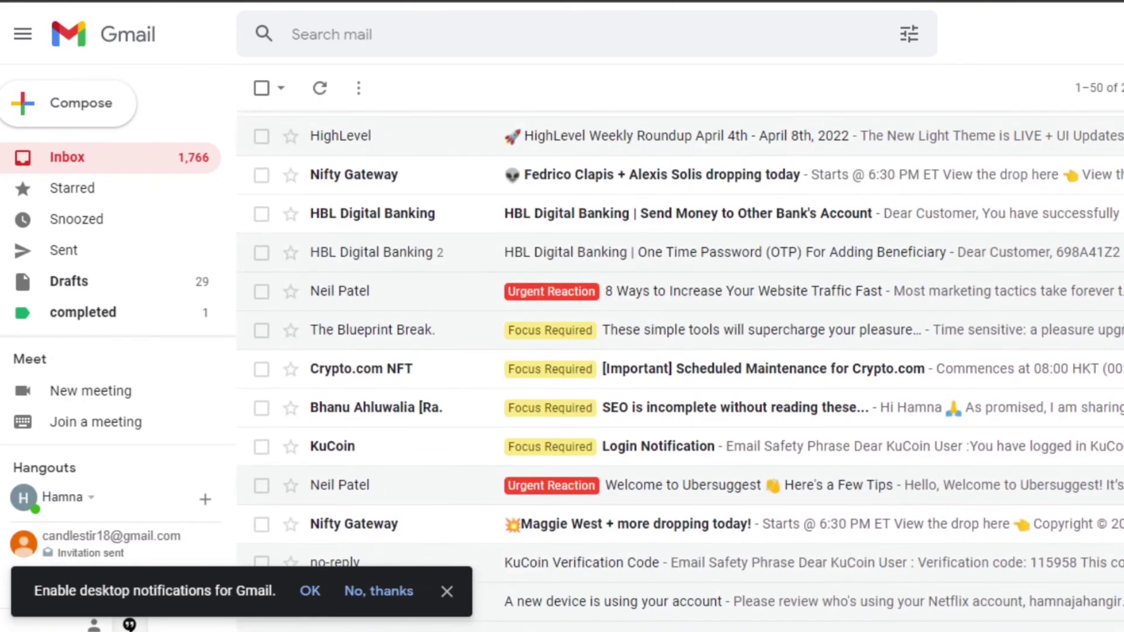
pyautogui.scroll(5, 673, 234)
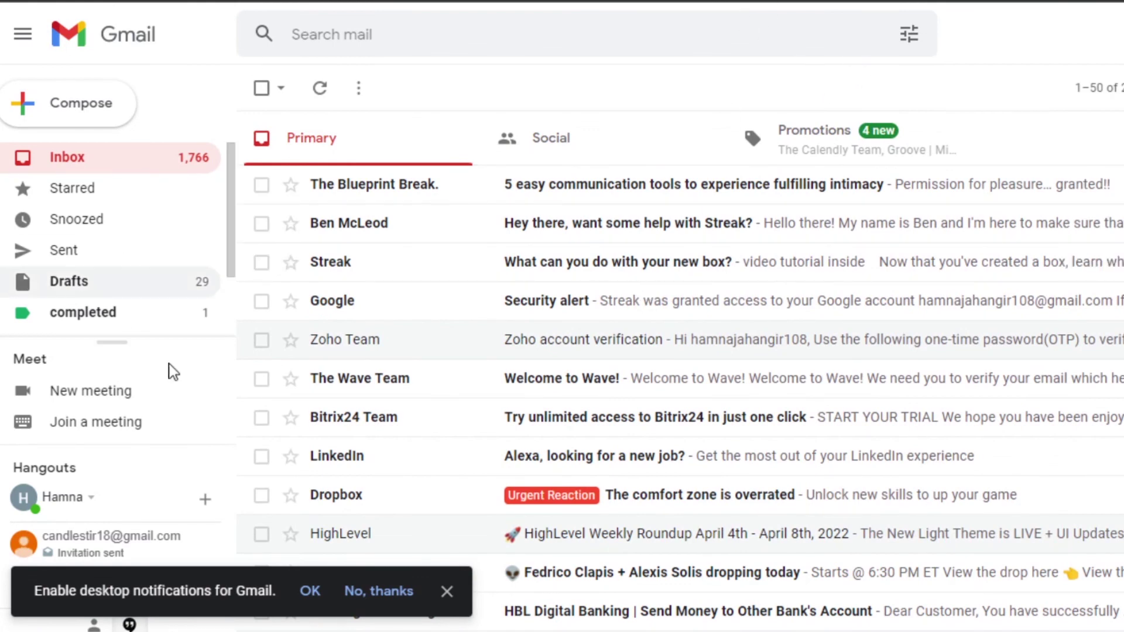
pyautogui.moveTo(233, 170)
pyautogui.mouseDown()
pyautogui.moveTo(234, 252)
pyautogui.moveTo(230, 169)
pyautogui.mouseUp()
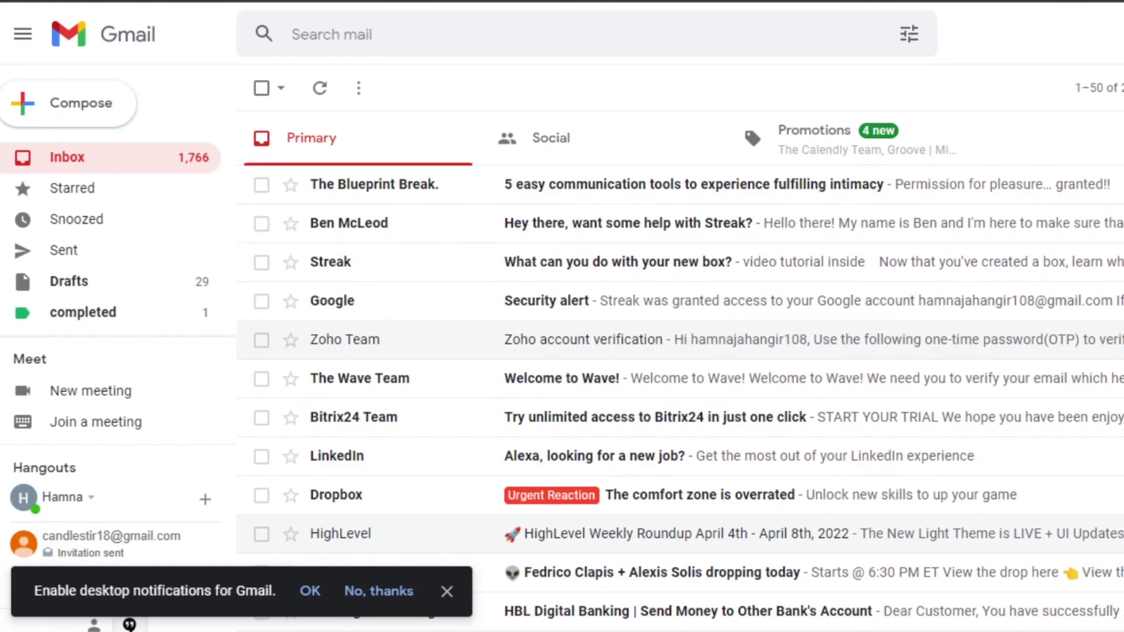
pyautogui.scroll(-10, 679, 369)
pyautogui.scroll(10, 679, 369)
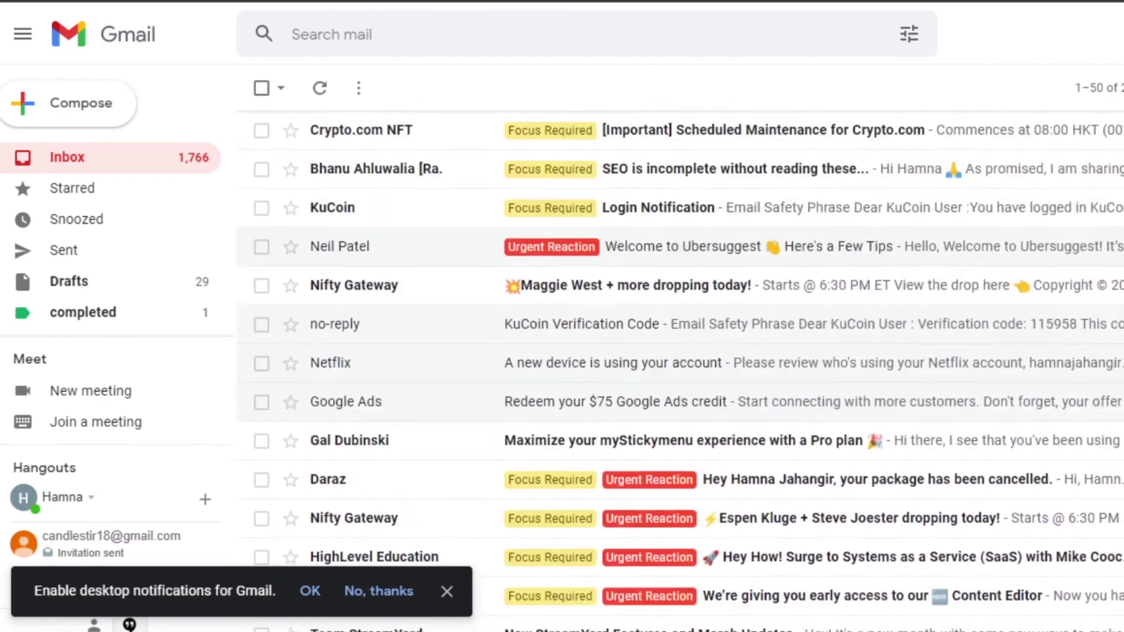
pyautogui.scroll(-10, 679, 369)
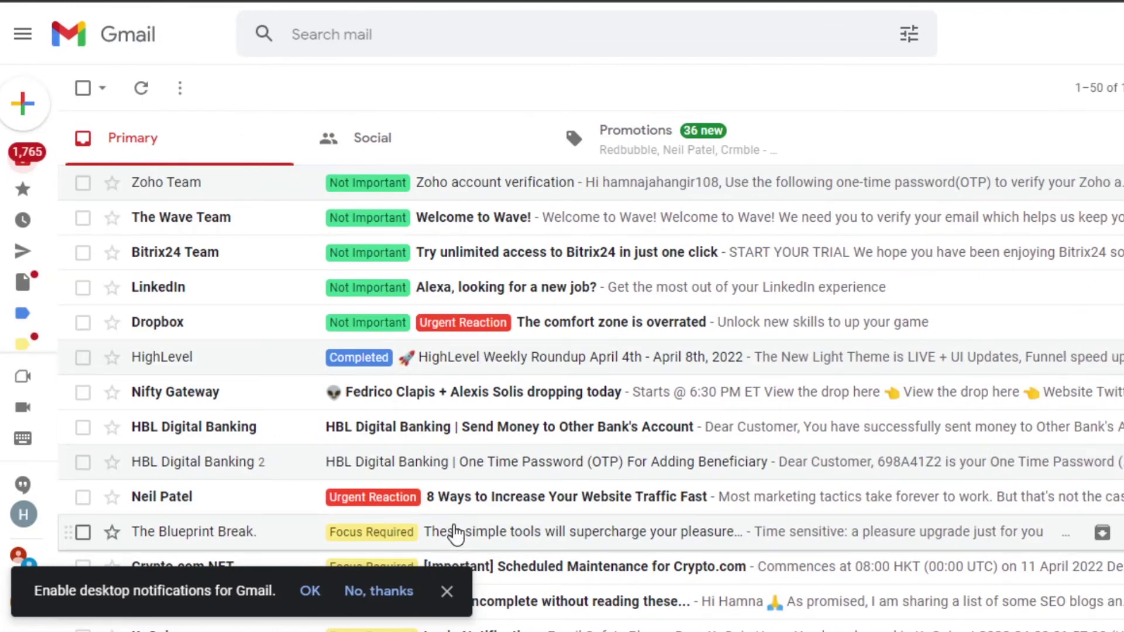
pyautogui.click(82, 427)
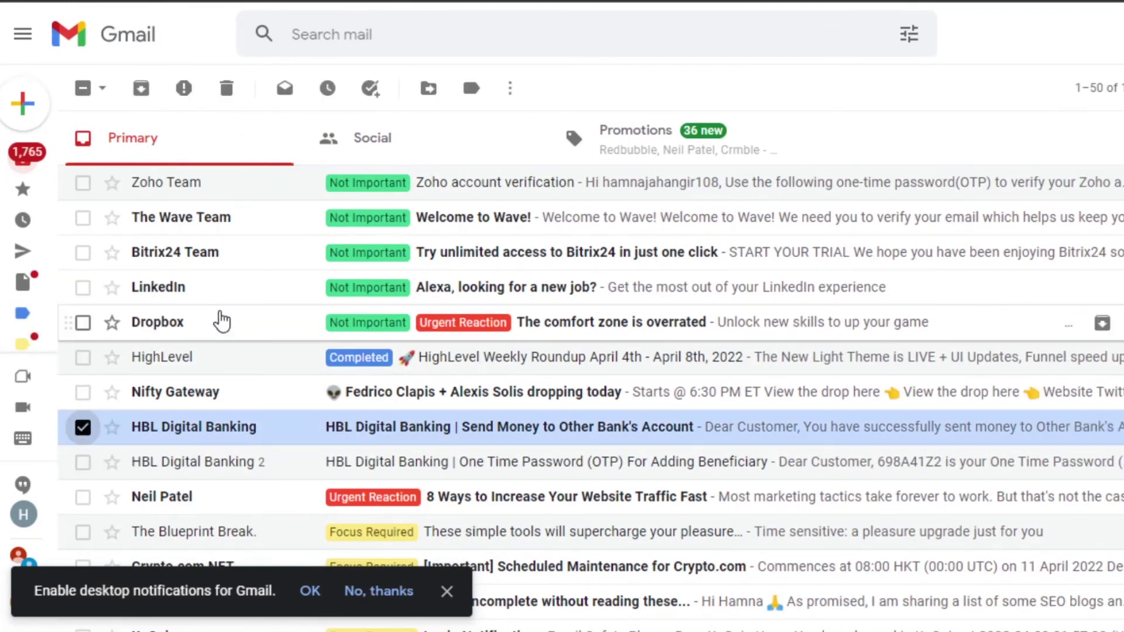
# Apply the Completed label to the selected email, then deselect it.
pyautogui.click(471, 87)
pyautogui.click(520, 228)
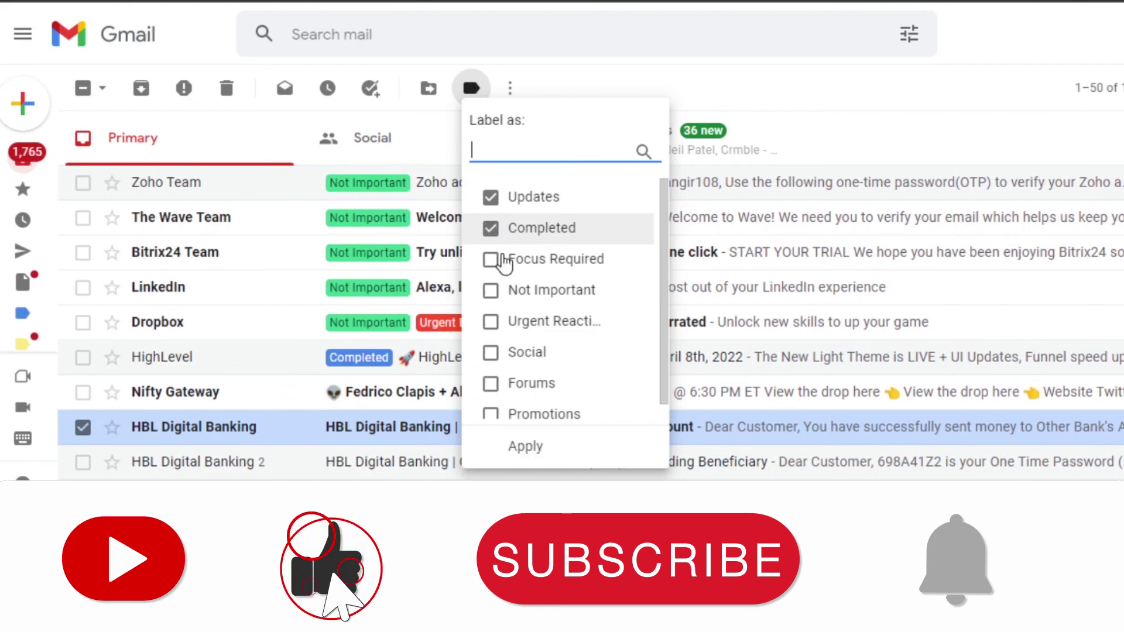
pyautogui.click(558, 439)
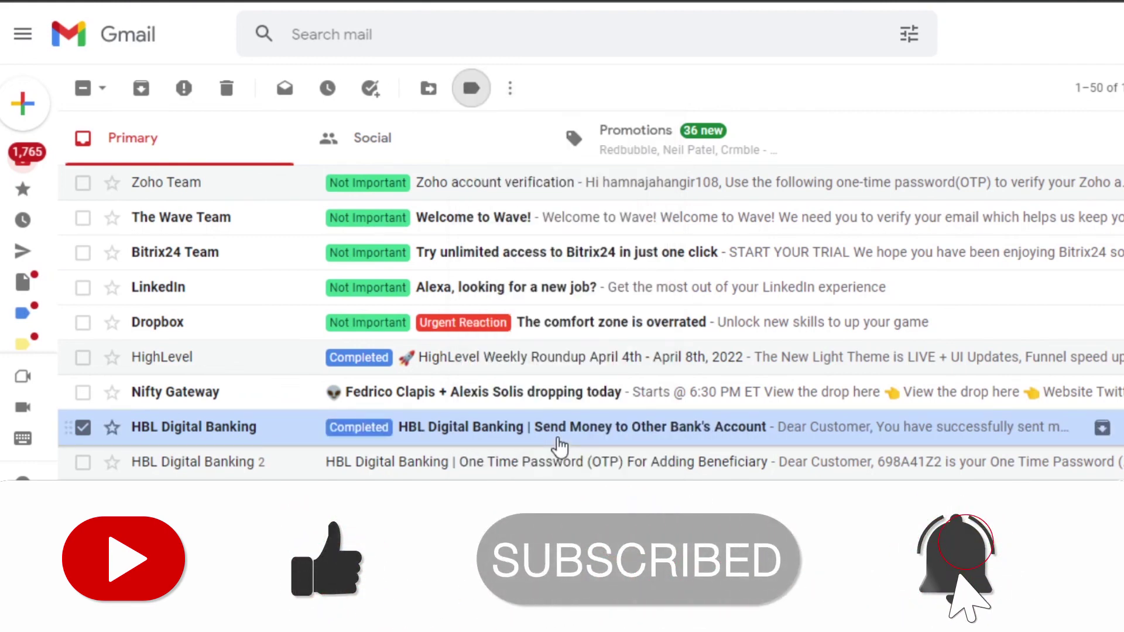
pyautogui.click(82, 427)
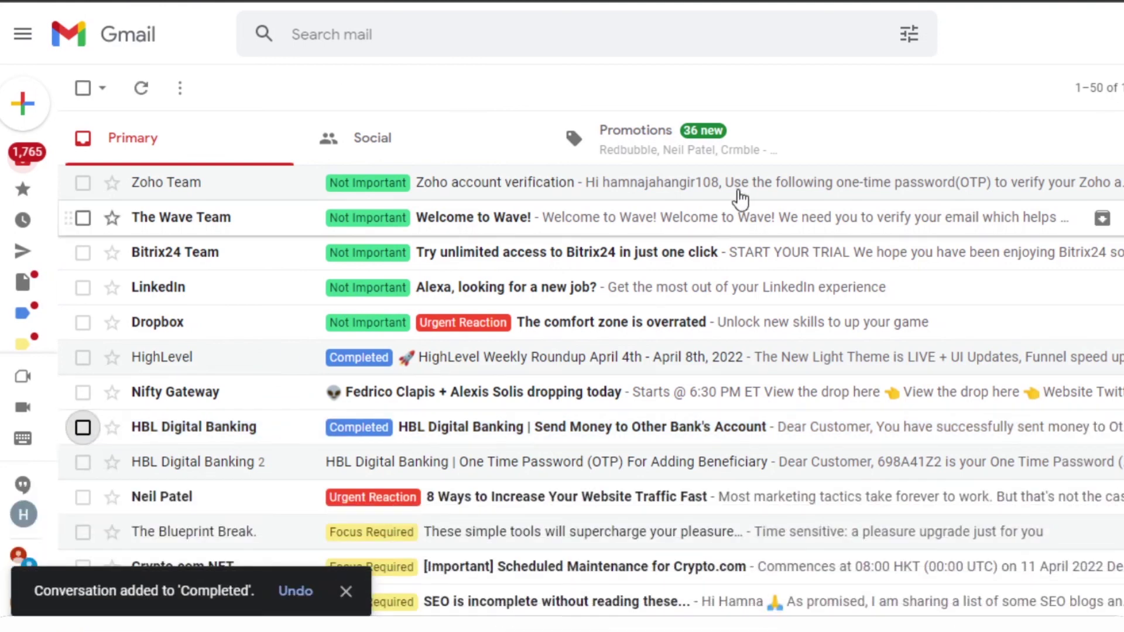